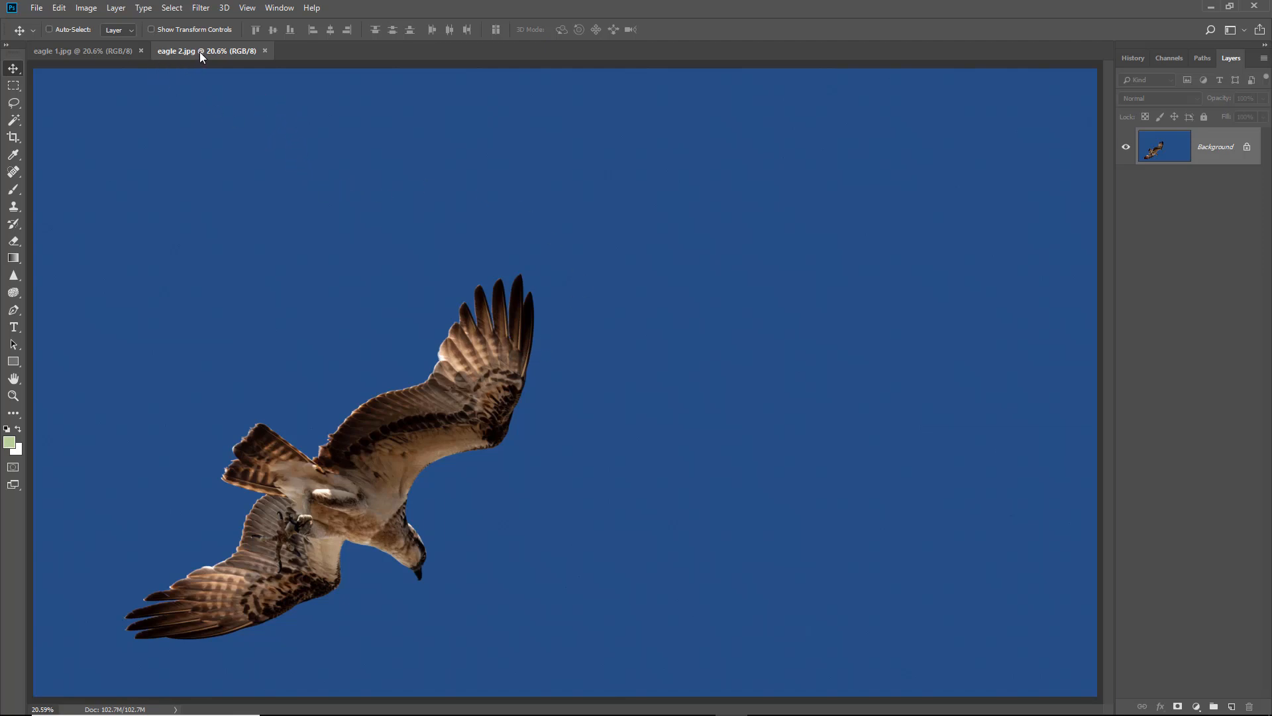
- Compare the eagle photos in eagle 1.jpg and eagle 2.jpg, ending on eagle 1.jpg
left_click(88, 52)
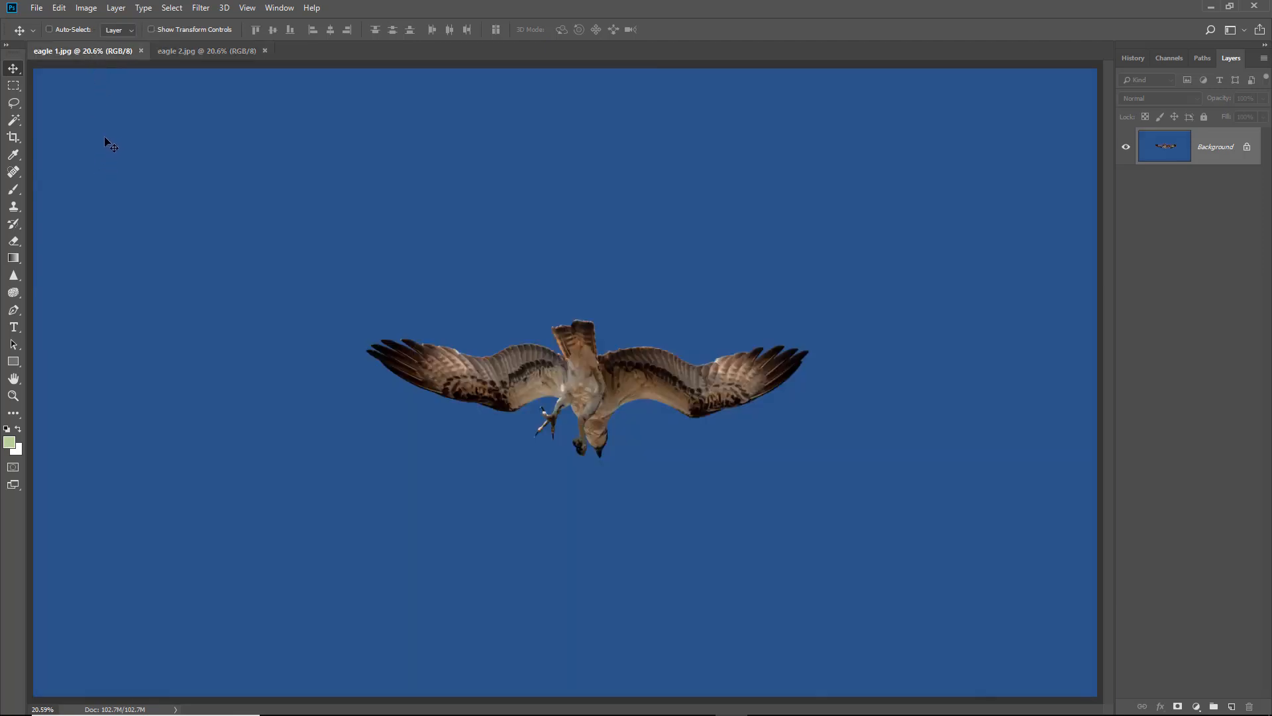
left_click(200, 52)
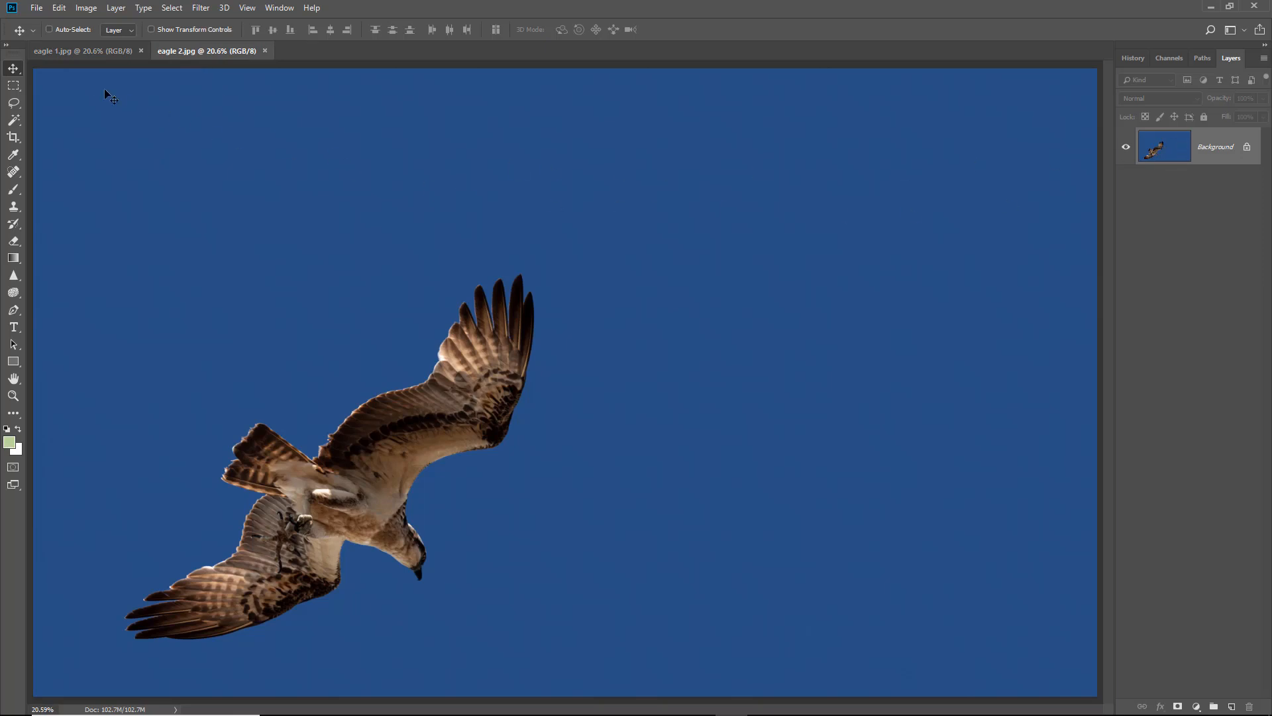
left_click(93, 52)
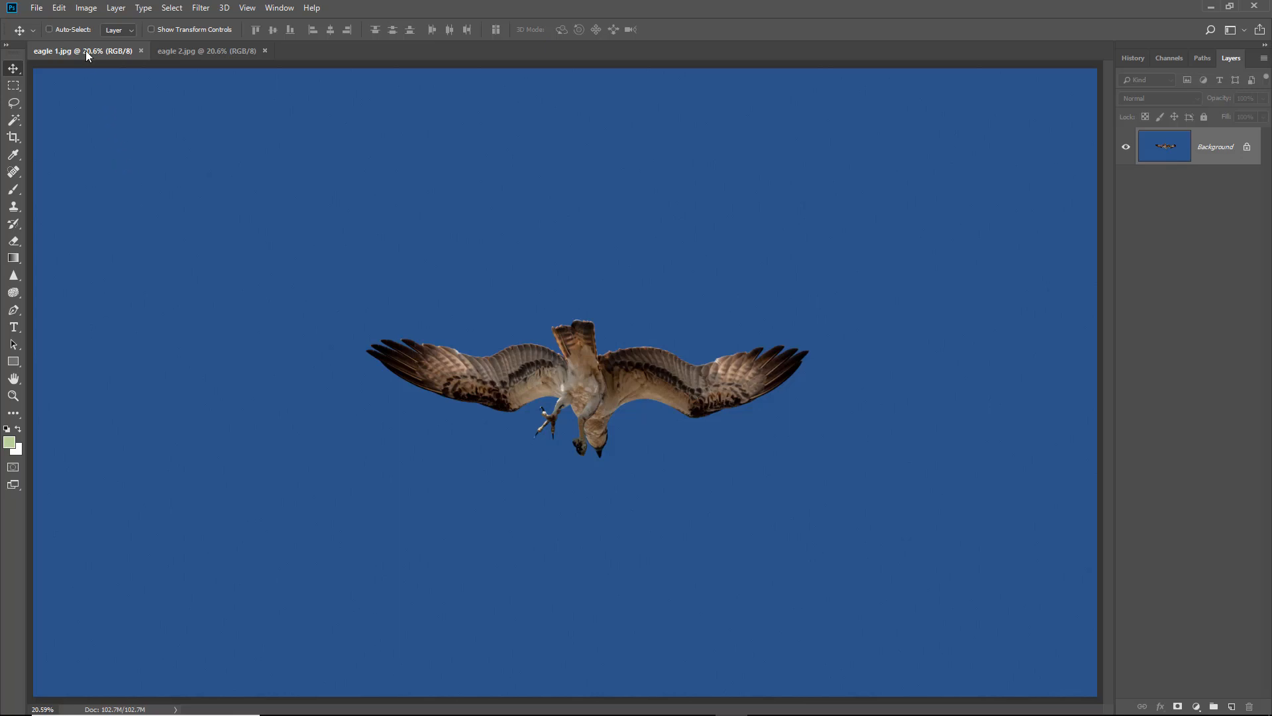
- Copy the eagle 1.jpg image into eagle 2.jpg as a new layer covering the canvas, and close the eagle 1.jpg window
left_click_drag(89, 49, 436, 165)
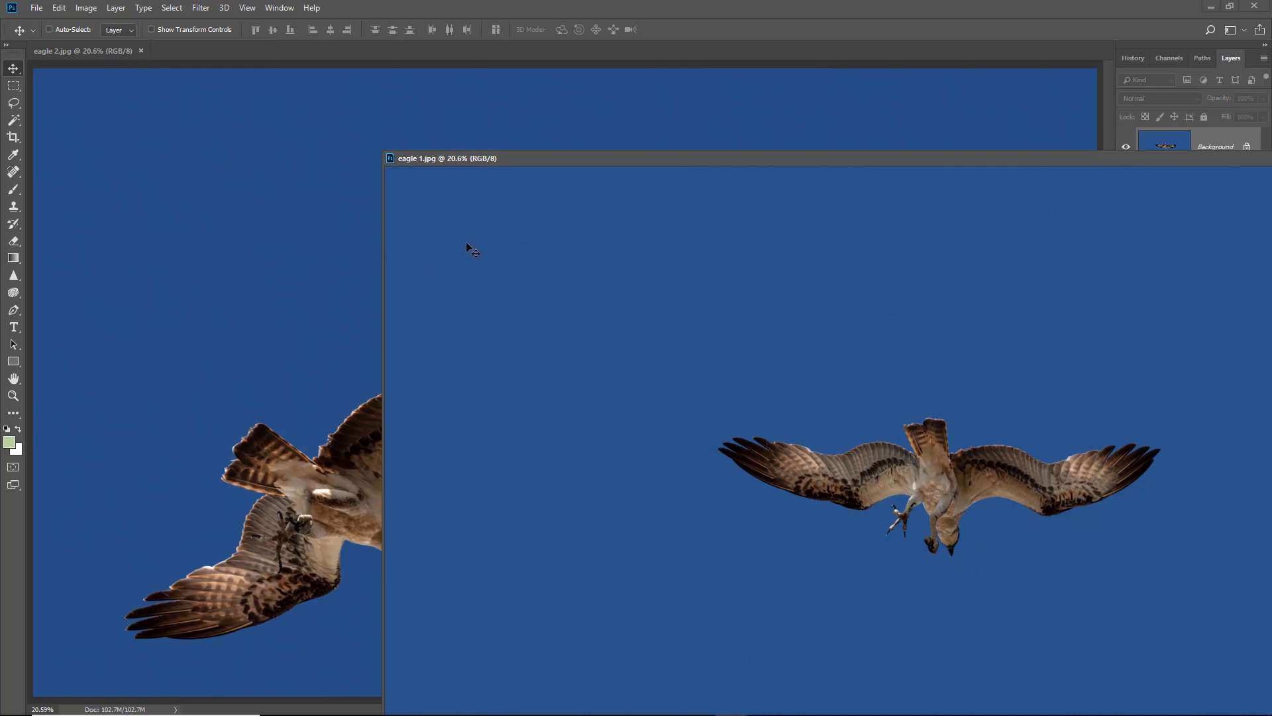
left_click_drag(462, 247, 229, 328)
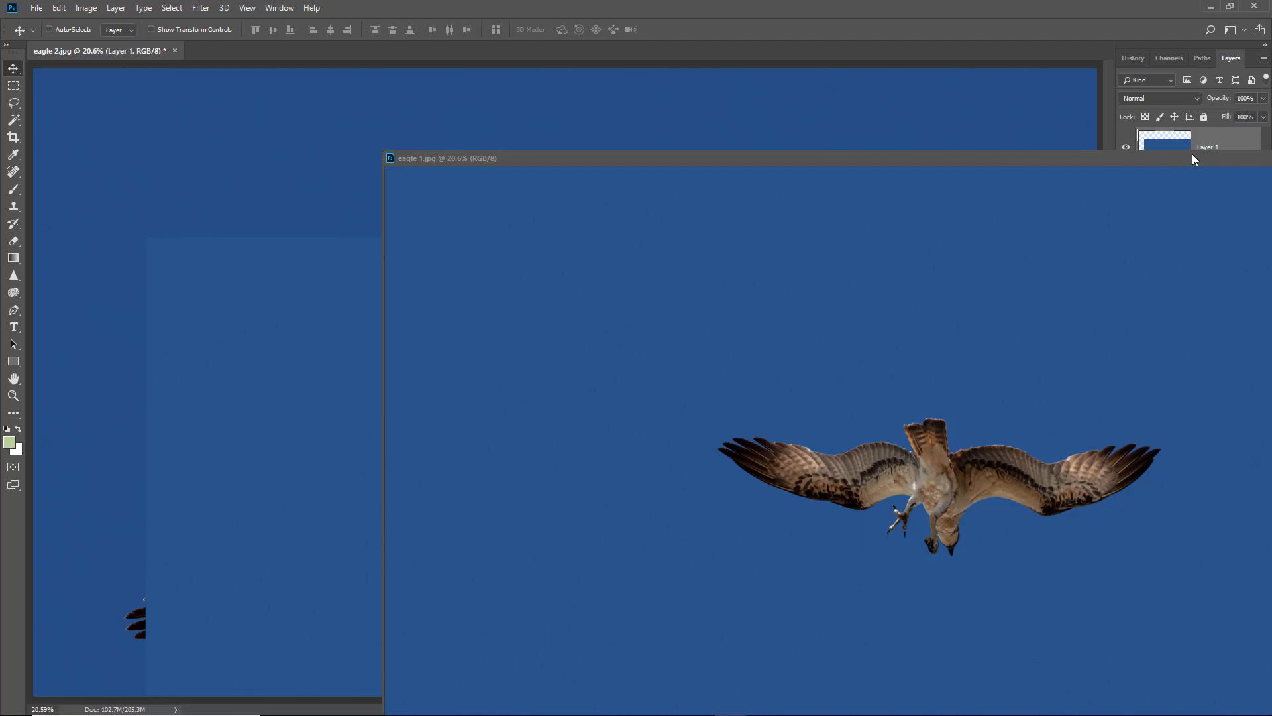
left_click_drag(1193, 154, 867, 97)
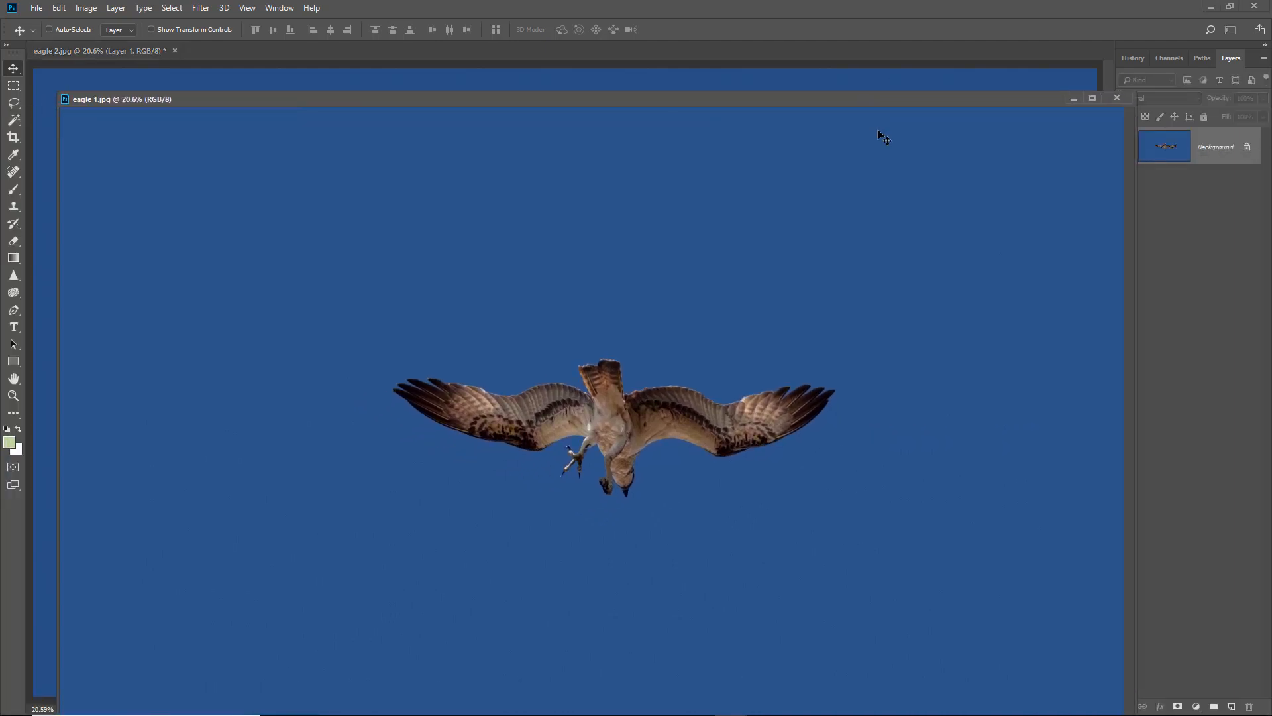
left_click(1116, 98)
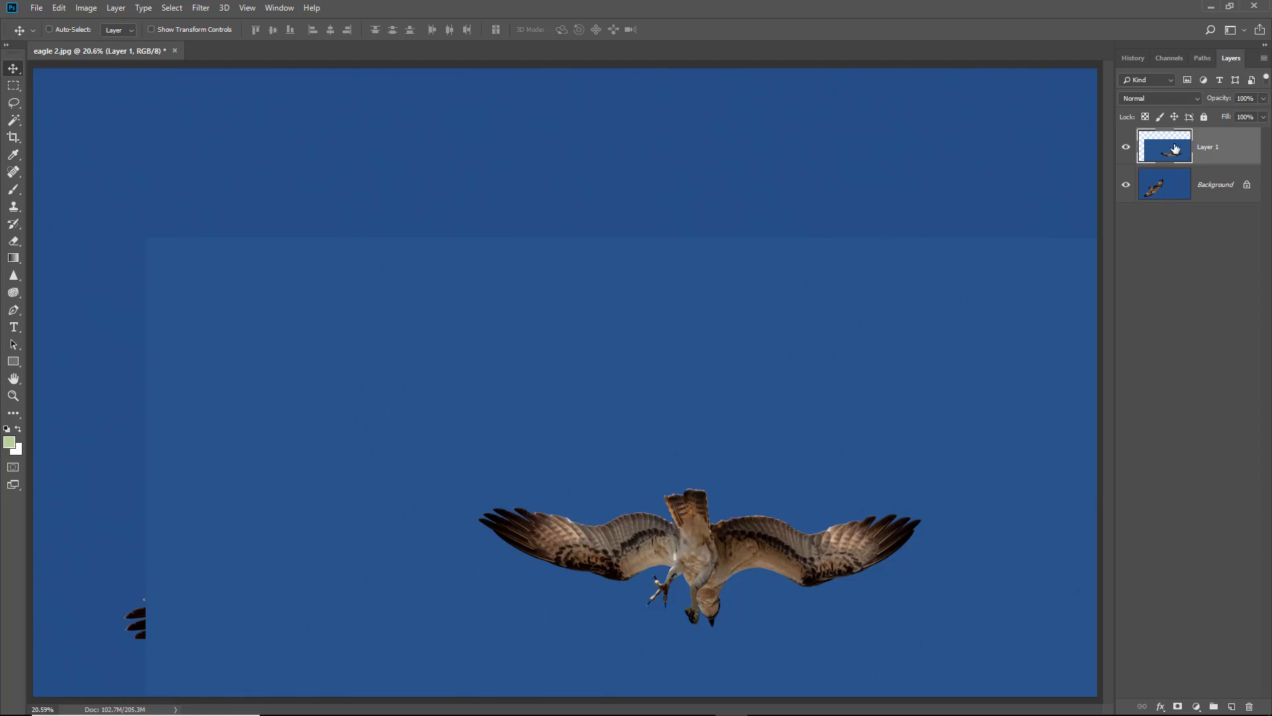
left_click_drag(756, 460, 645, 281)
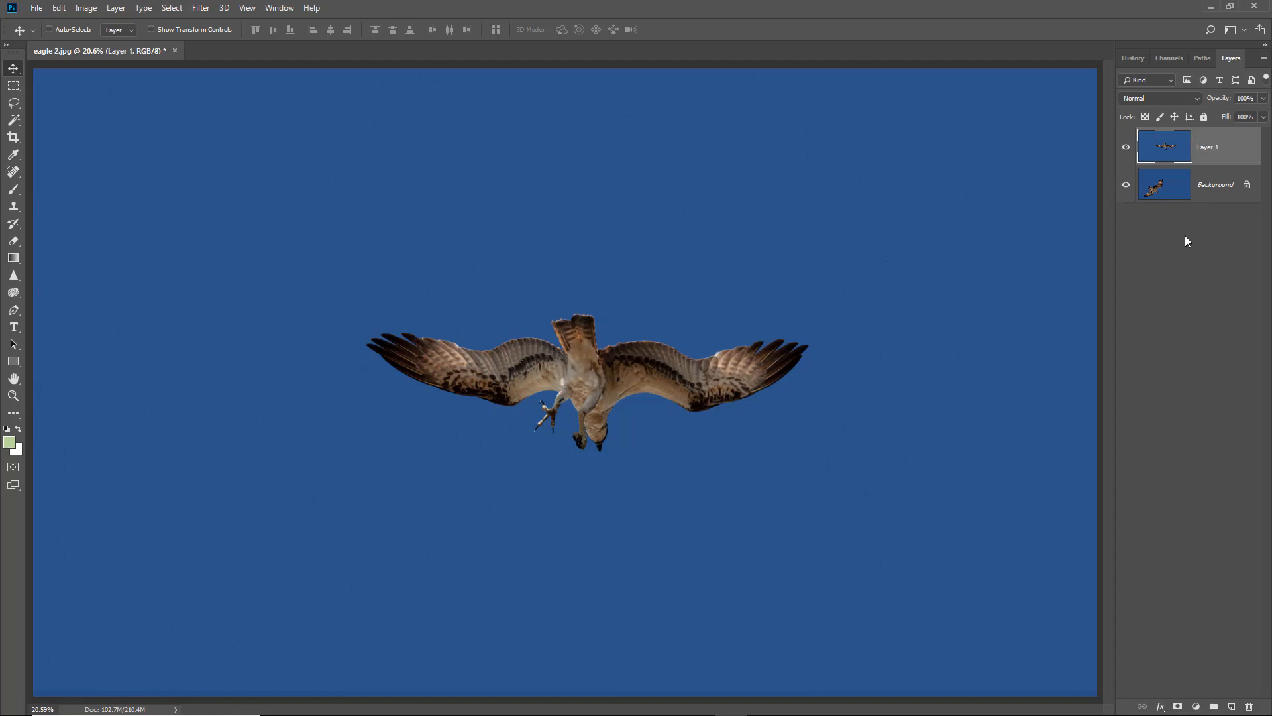
- Inspect Layer 1 and the Background by selecting each and switching their visibility off and back on
left_click(1208, 192)
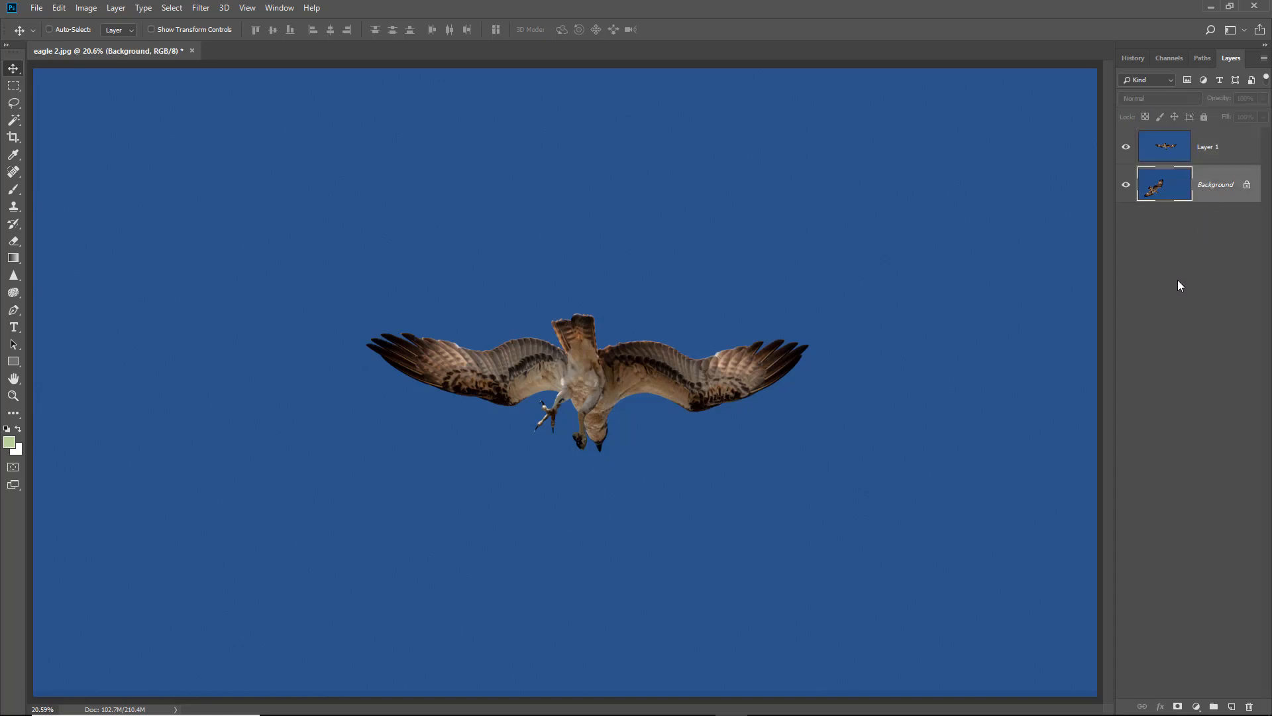
left_click(1211, 156)
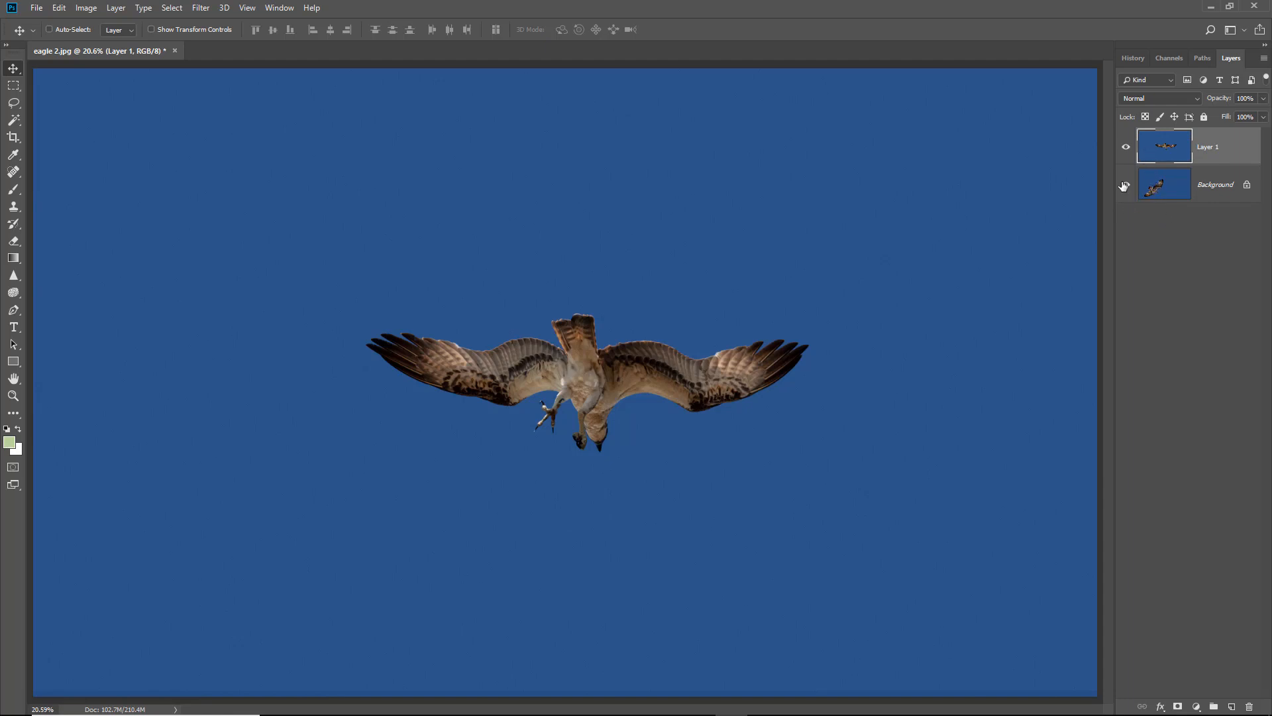
left_click(1126, 147)
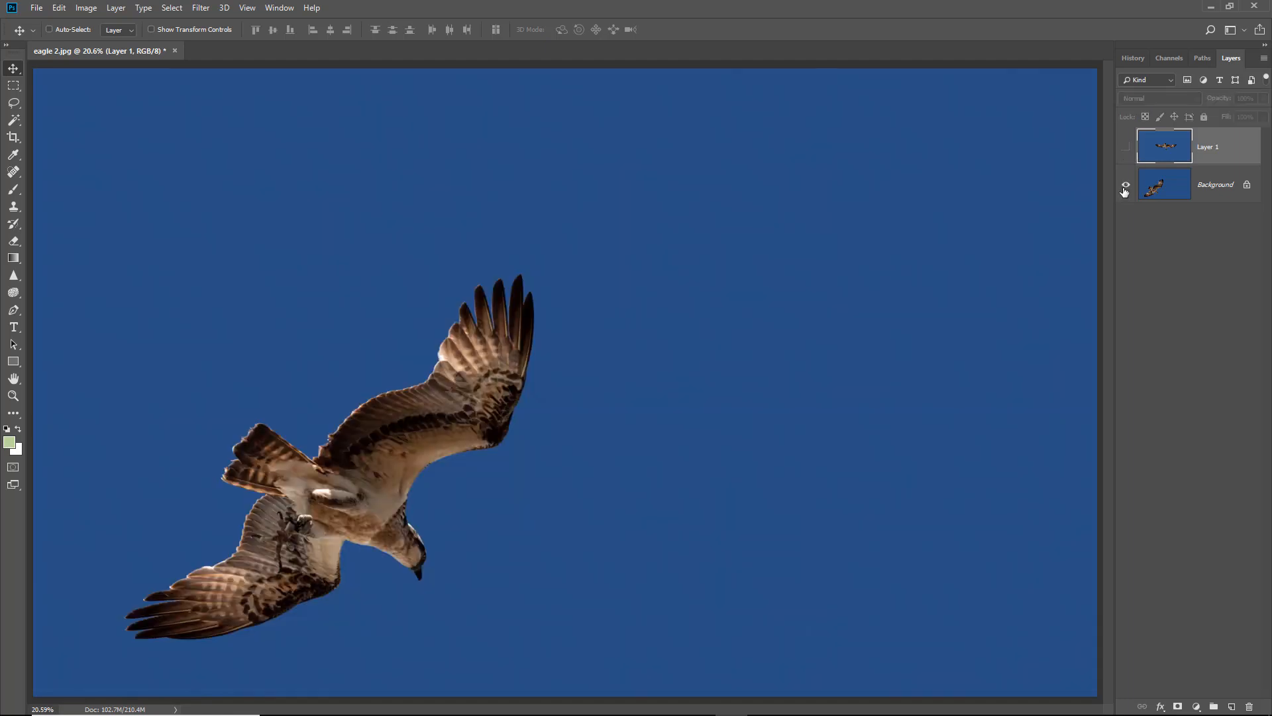
left_click(1126, 186)
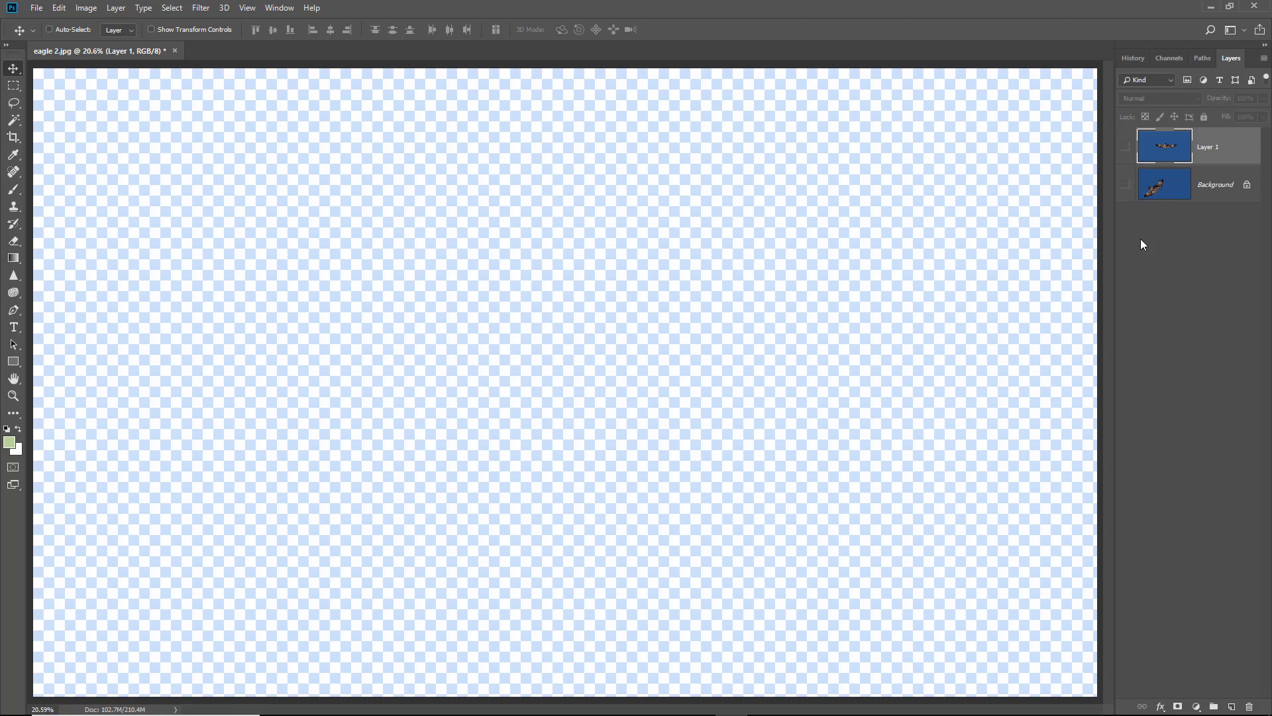
left_click(1126, 184)
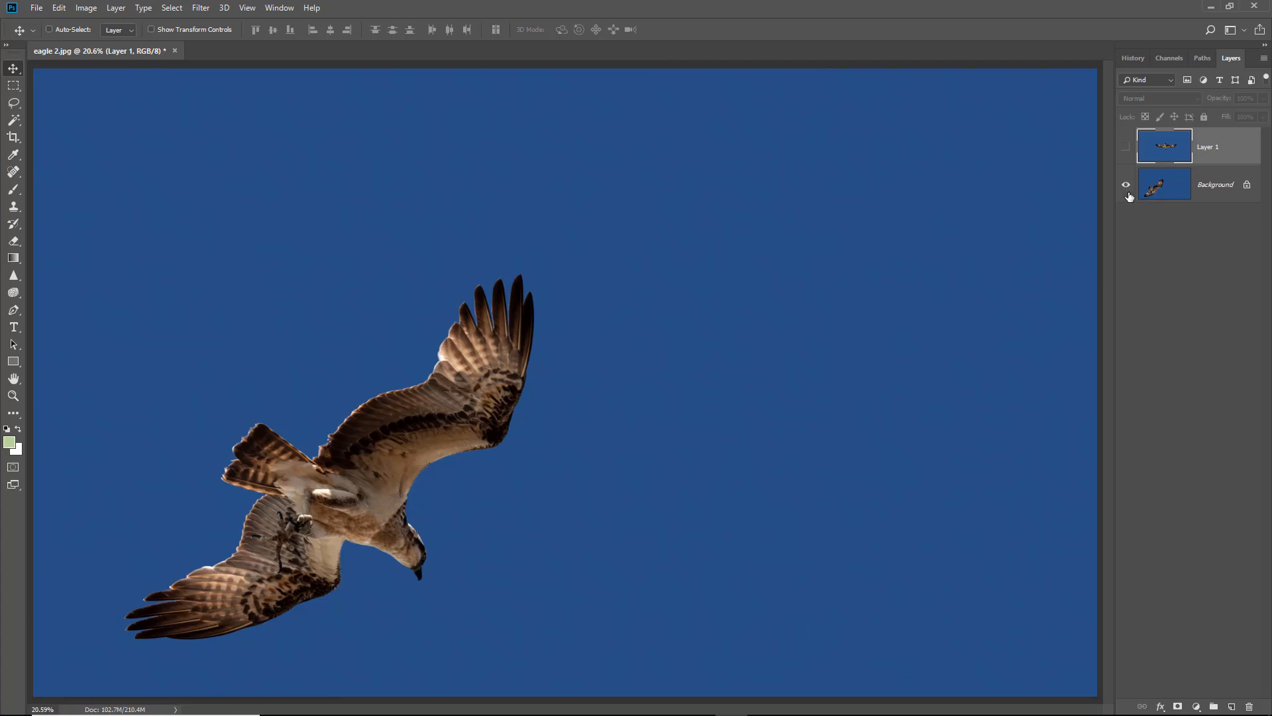
left_click(1124, 148)
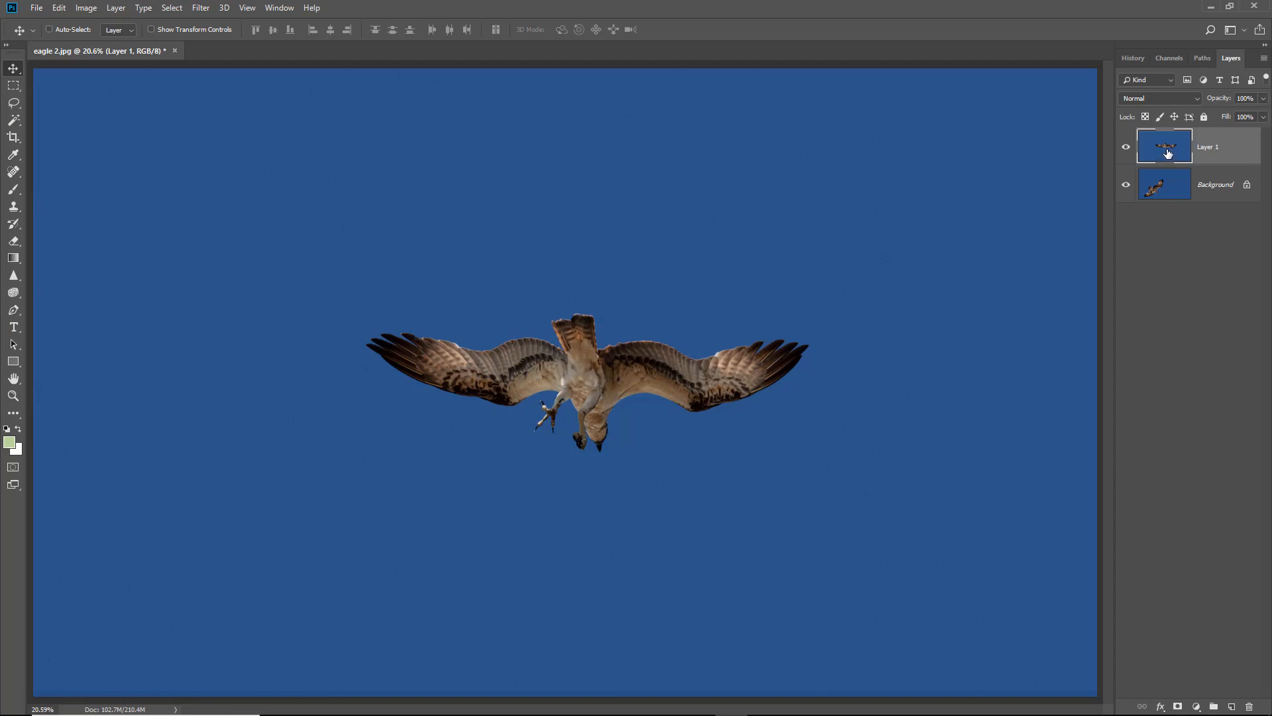
left_click(1126, 147)
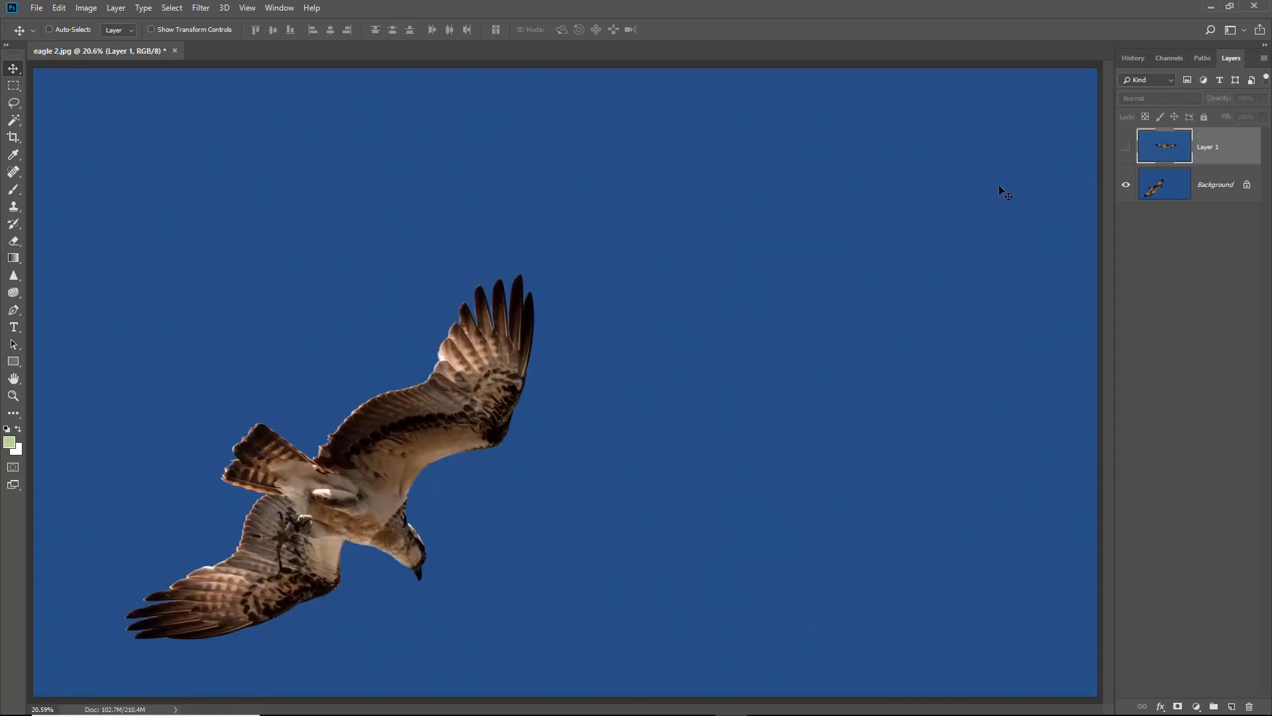
left_click(14, 138)
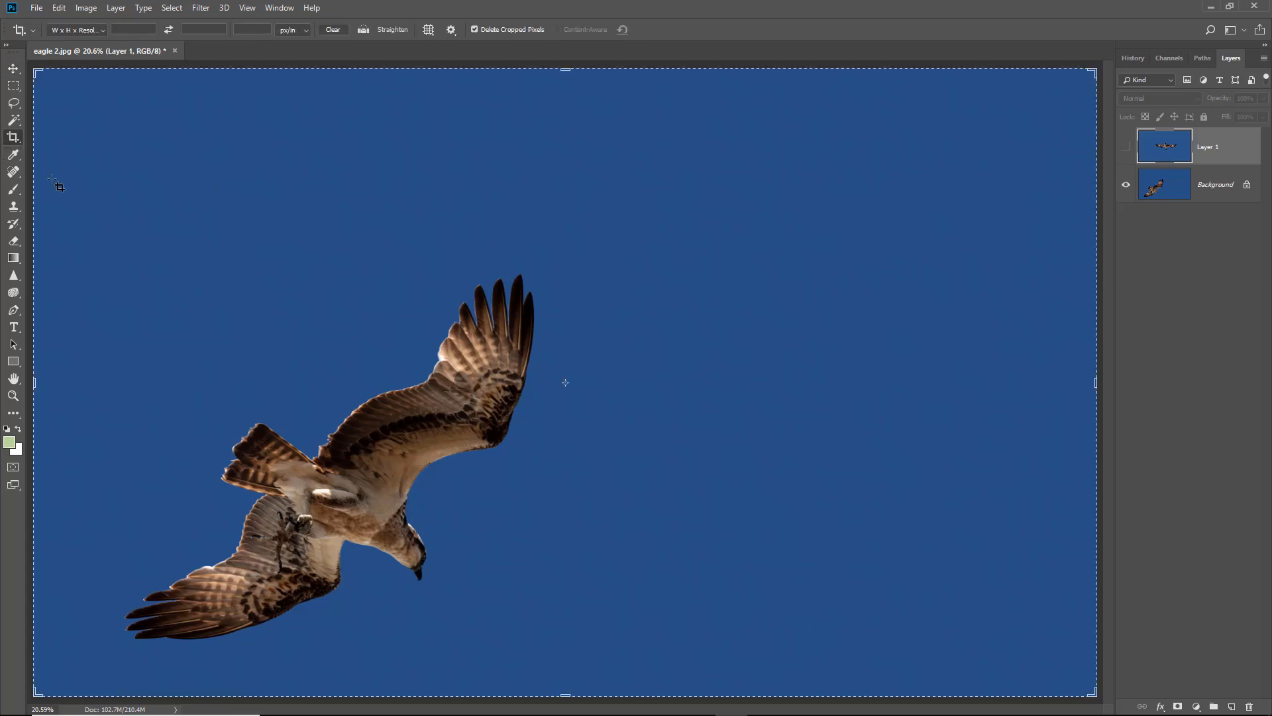
left_click(326, 246)
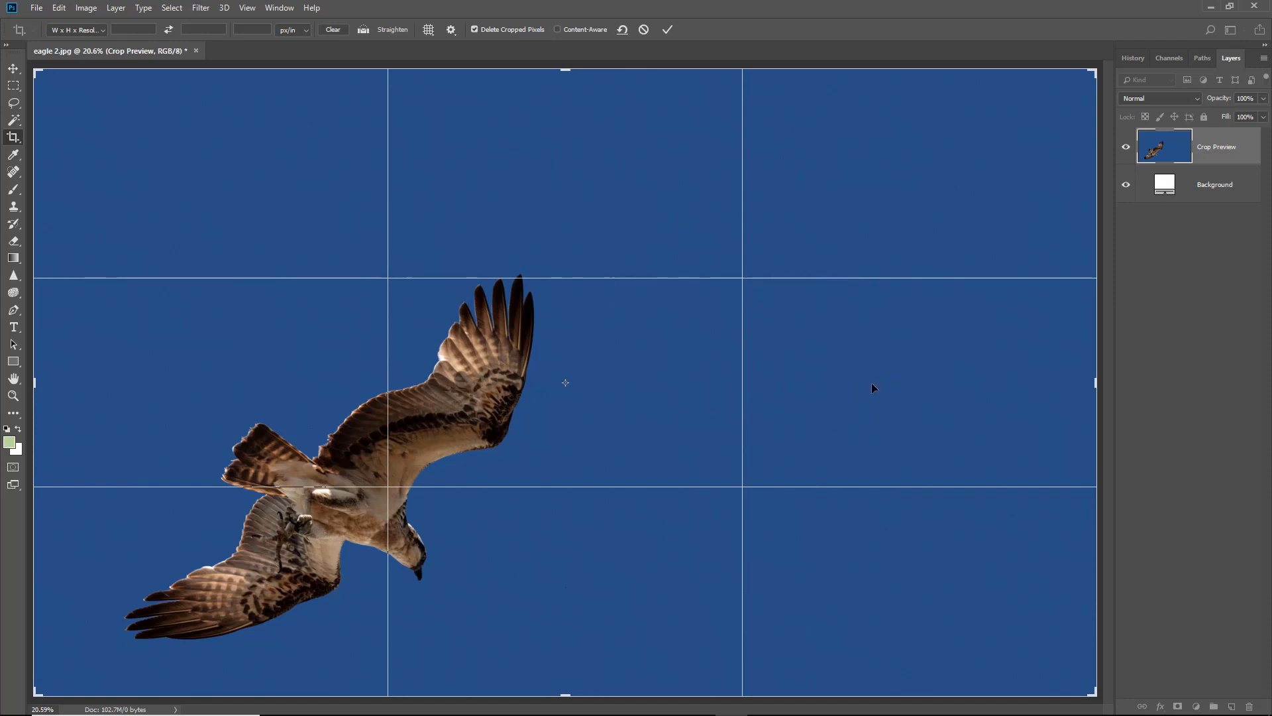
left_click(644, 30)
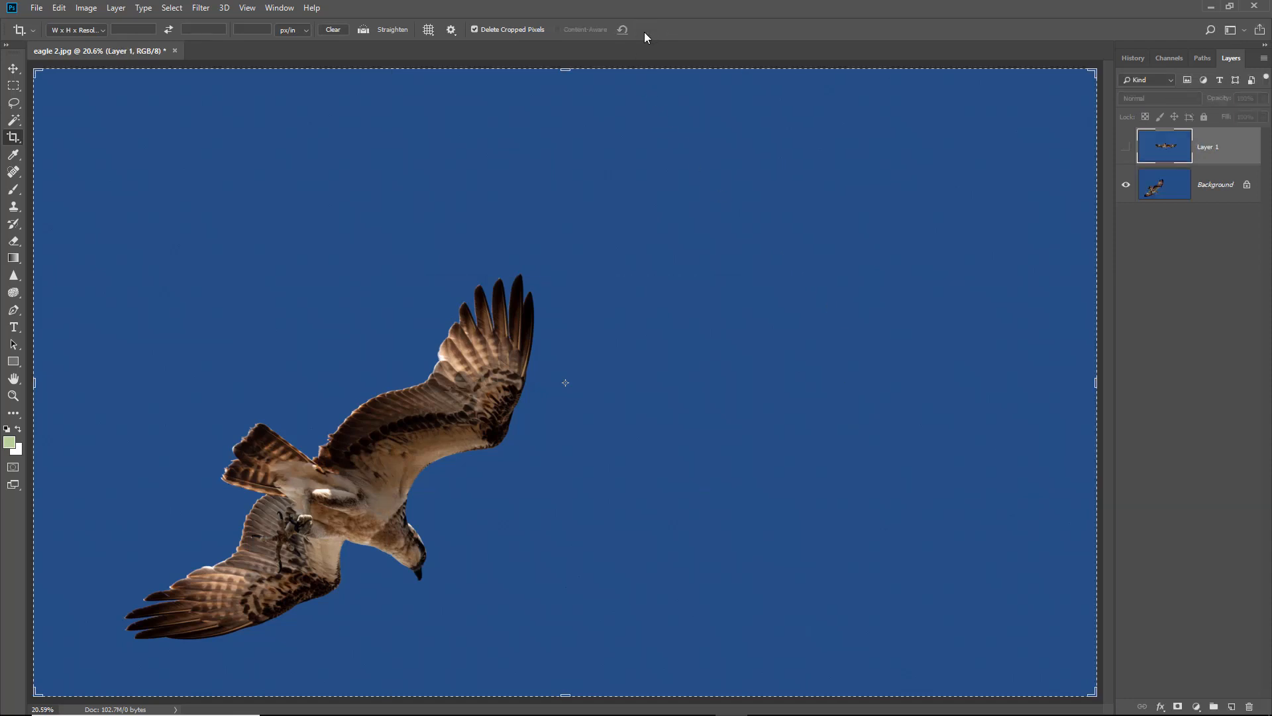
left_click(14, 72)
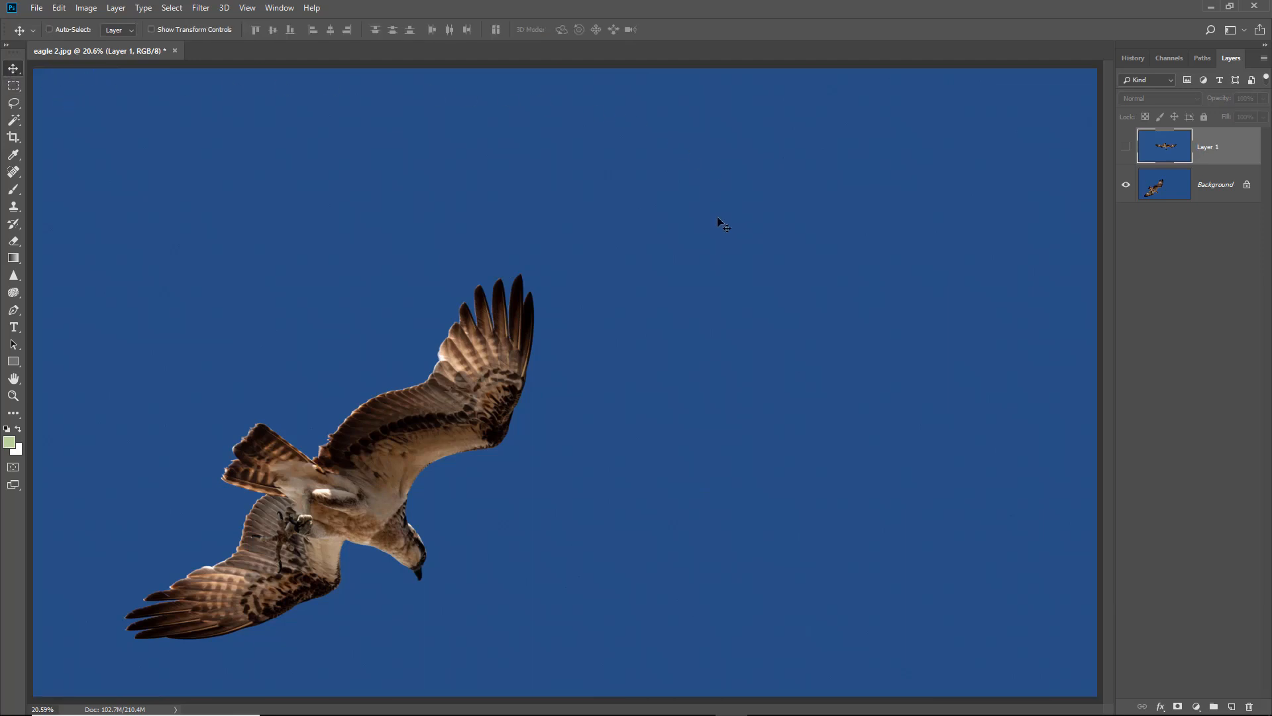
left_click(1126, 149)
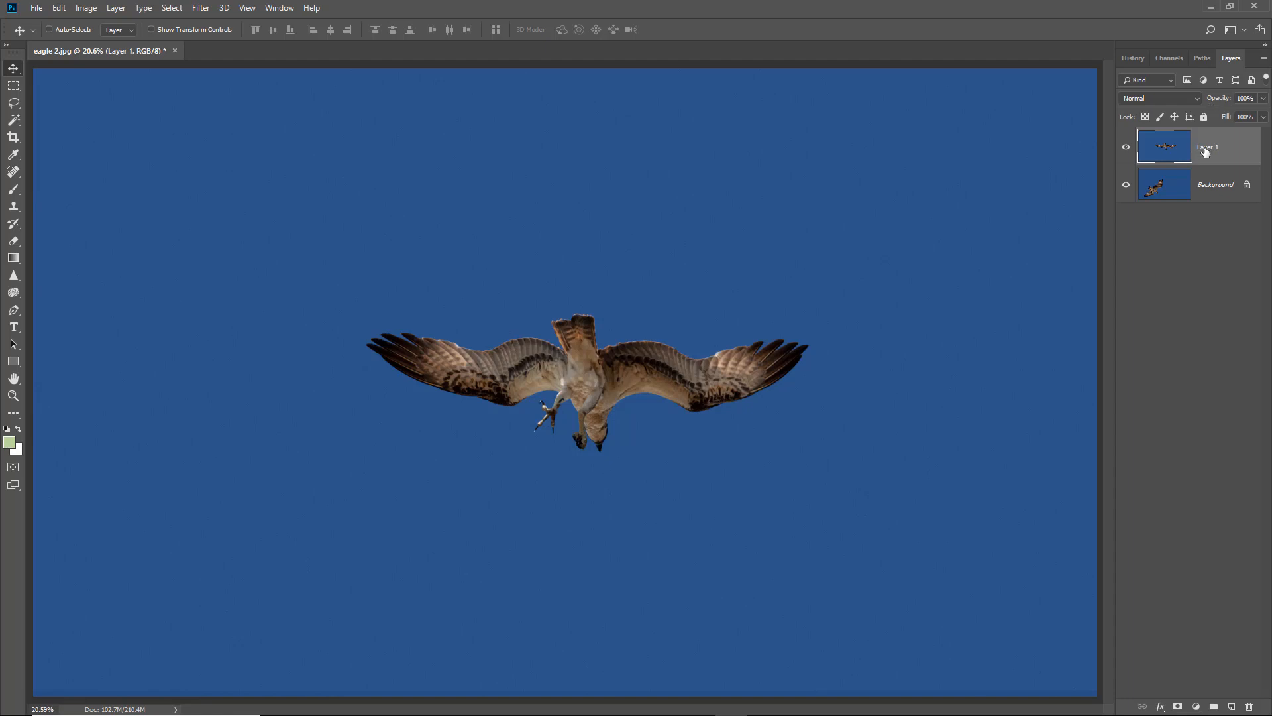
- Lower Layer 1's opacity to 50% and scale the layer proportionally to about 83% with Free Transform
left_click(1263, 98)
left_click_drag(1264, 114, 1231, 114)
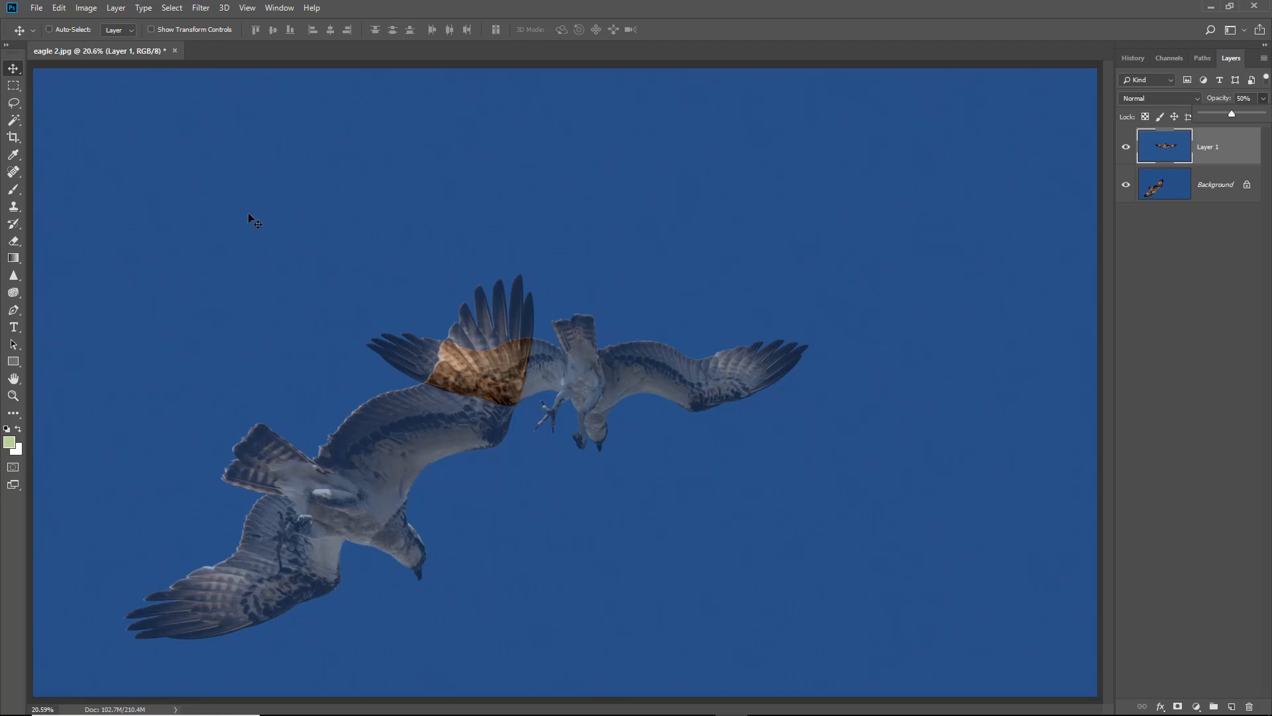
left_click(57, 8)
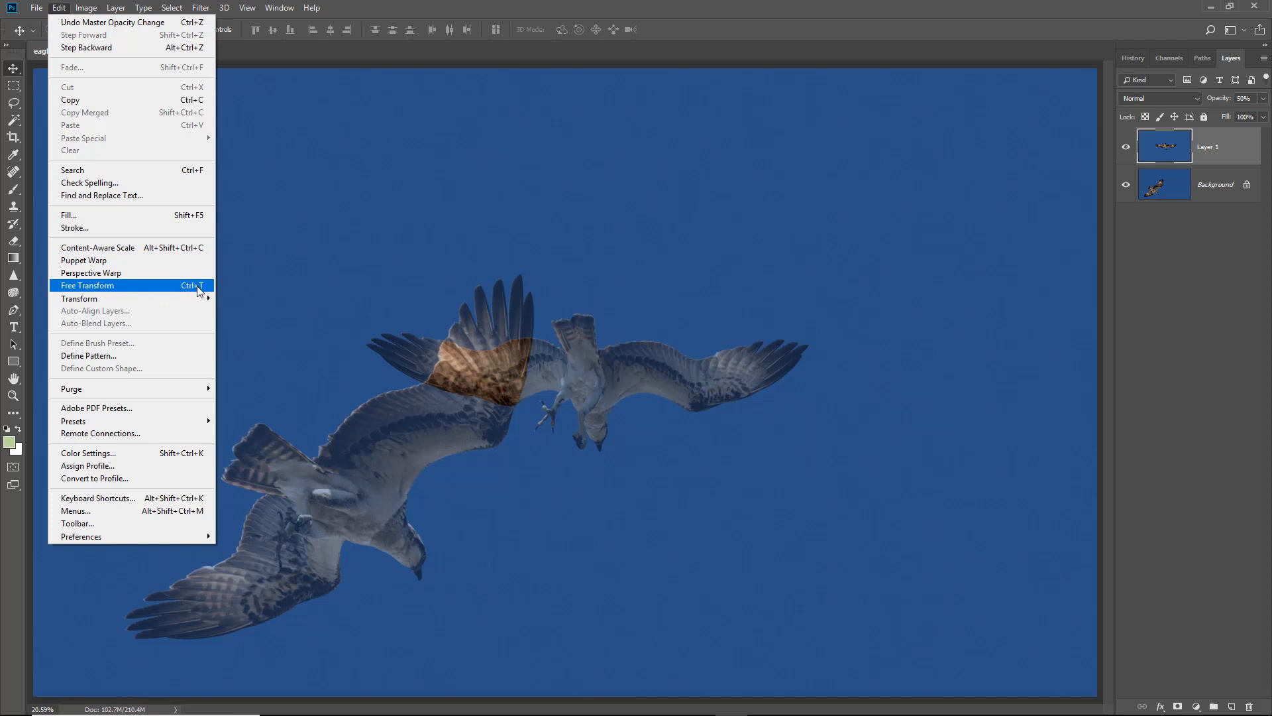
left_click(198, 287)
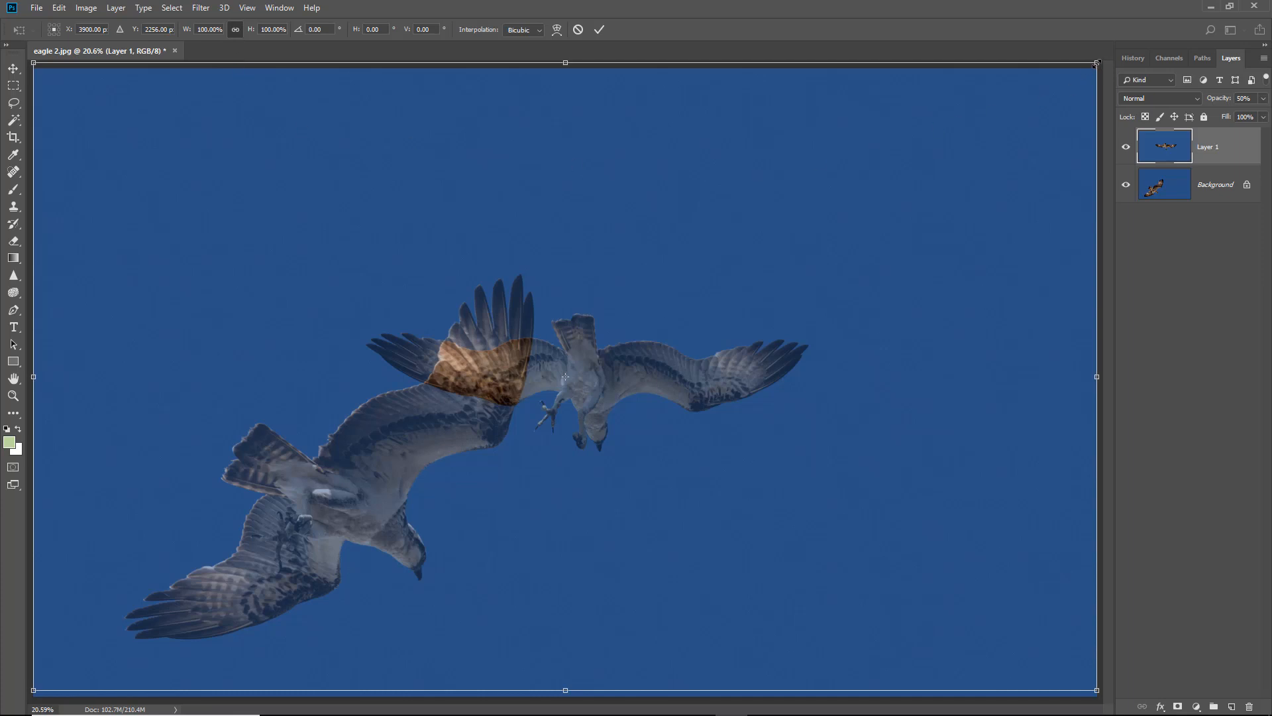
left_click_drag(1097, 64, 936, 202)
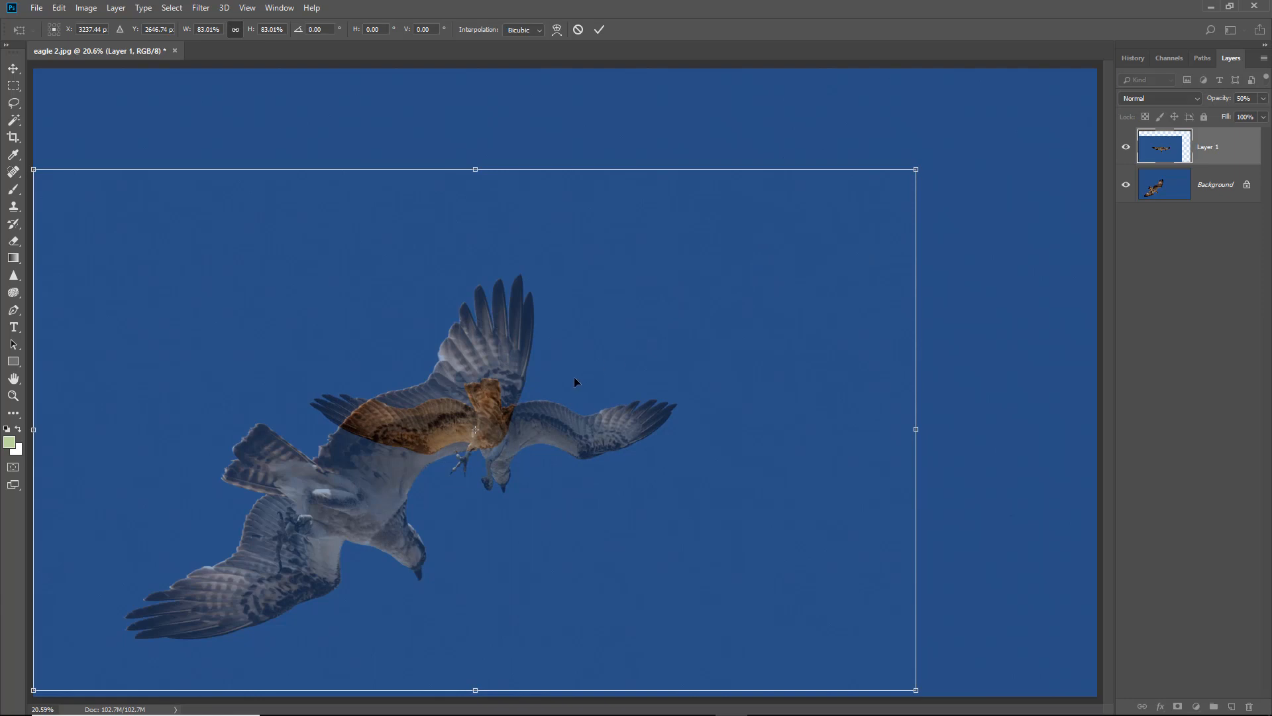
- Move the smaller eagle up and to the right of the larger one, rotate it about 34.6° clockwise, and apply the transform
left_click_drag(569, 381, 794, 240)
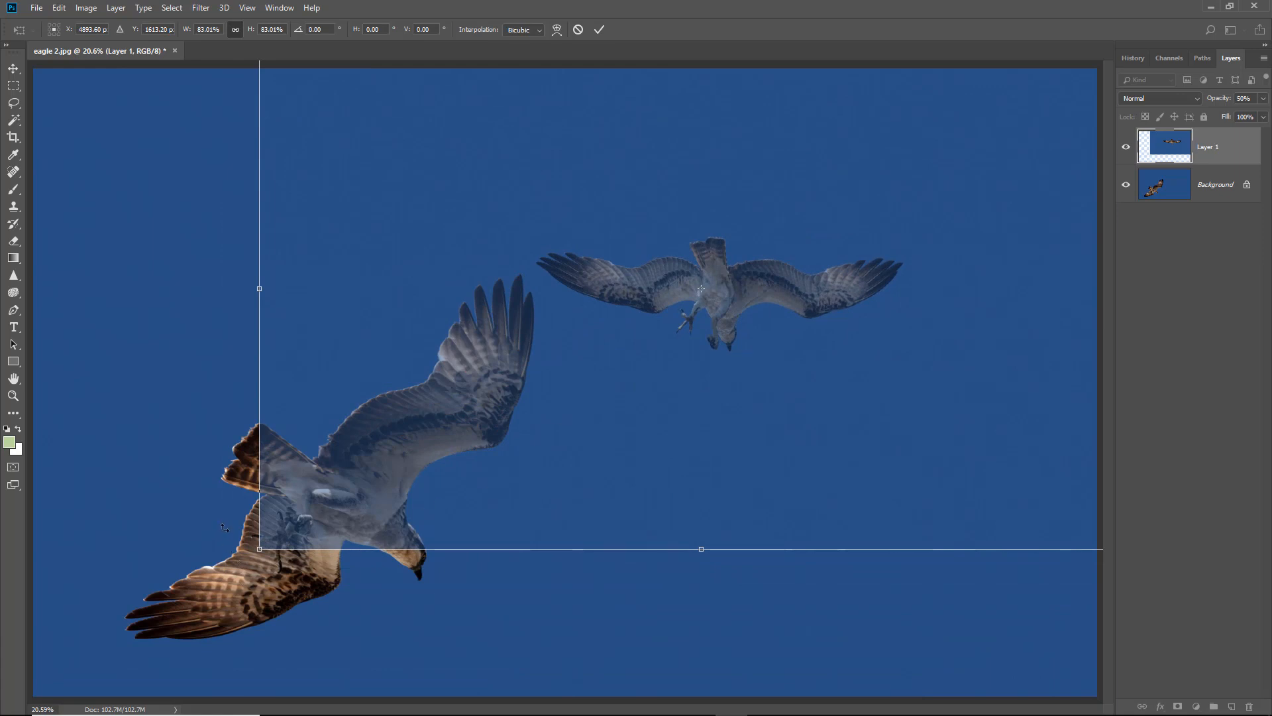
left_click_drag(225, 526, 285, 216)
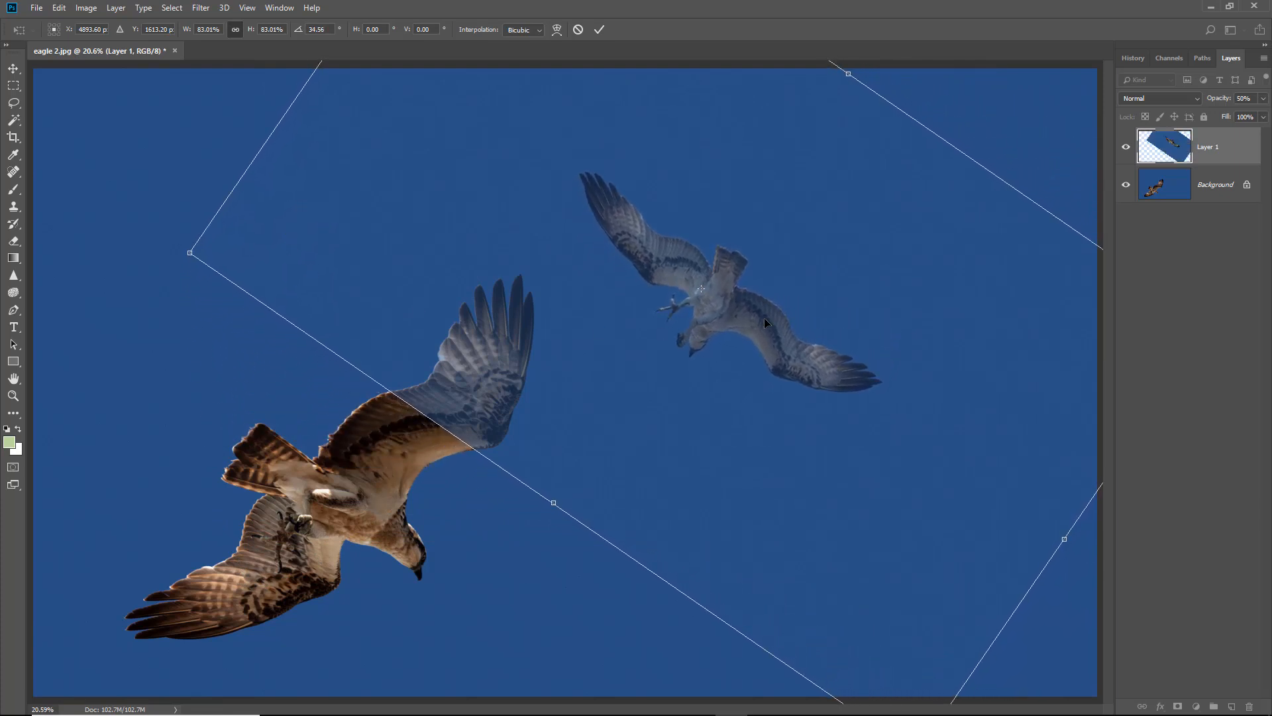
left_click_drag(726, 295, 780, 271)
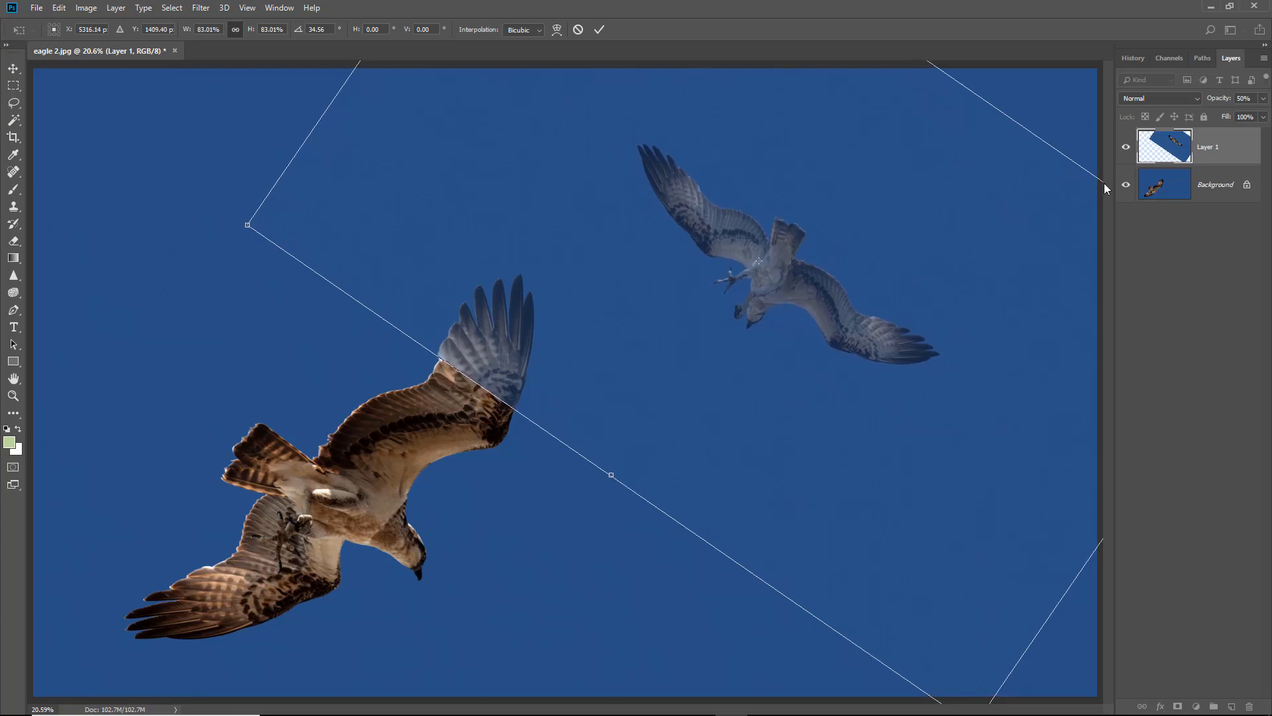
left_click(600, 30)
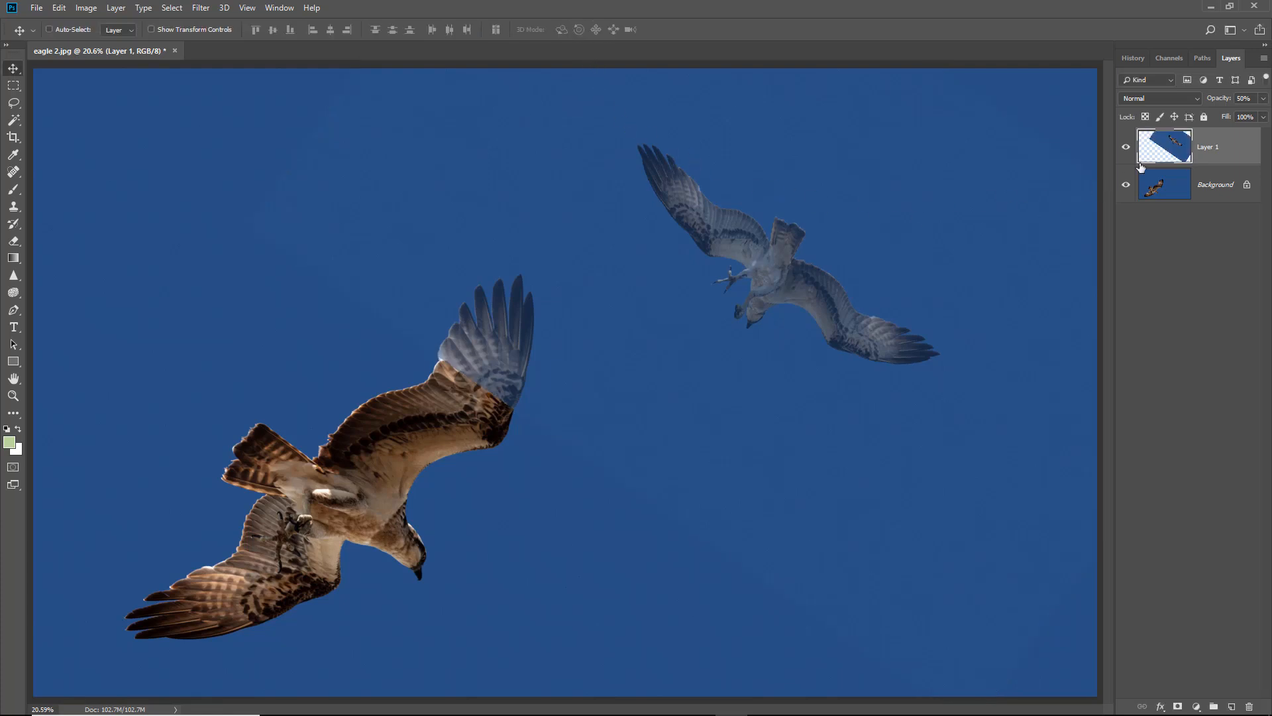
- Restore Layer 1's opacity to 100%
left_click(1263, 98)
left_click_drag(1230, 114, 1266, 118)
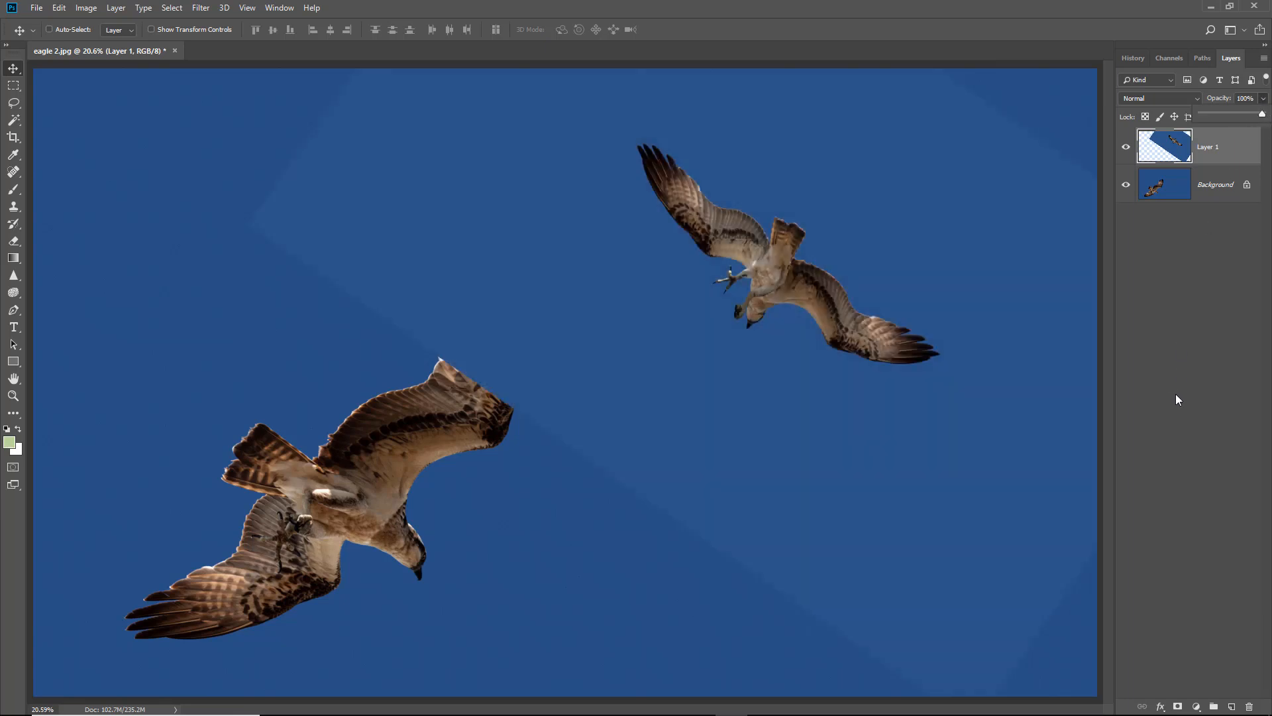
left_click(1161, 223)
left_click(13, 138)
left_click(437, 307)
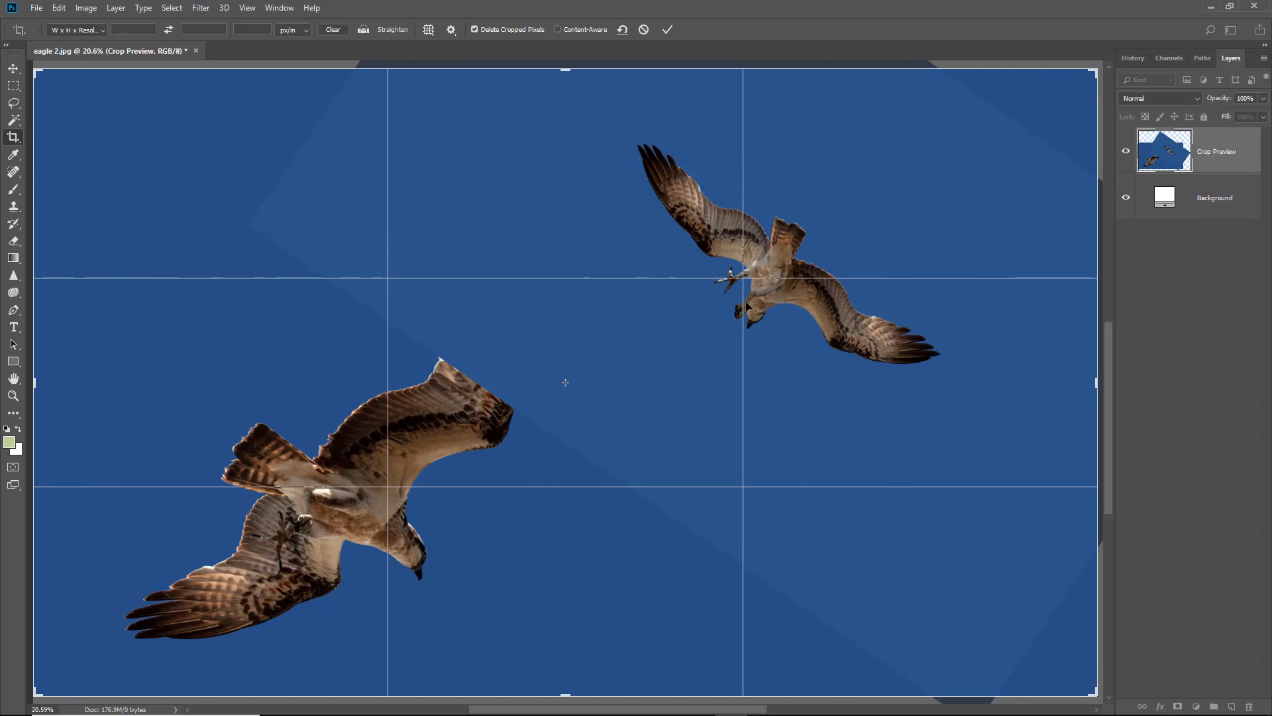
left_click(643, 30)
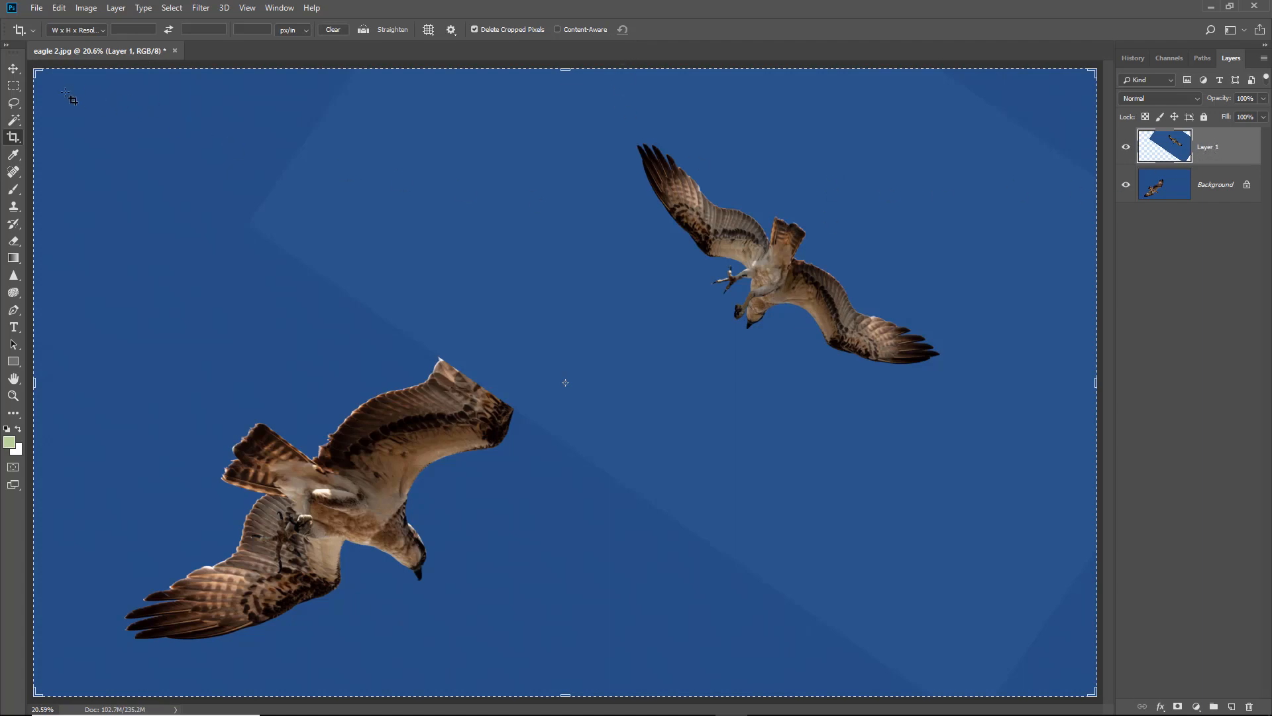
left_click(19, 69)
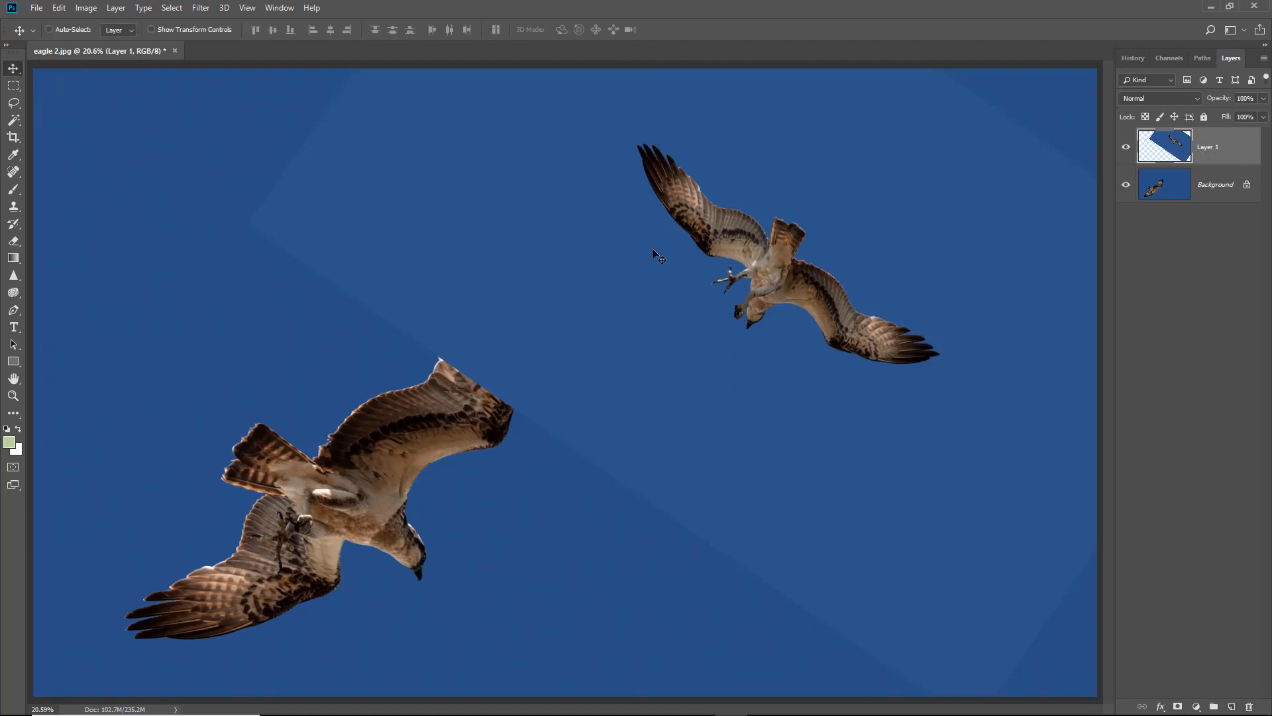
- Shift the smaller eagle slightly down and left, then add a white layer mask to Layer 1 and make its image content active
left_click_drag(776, 272, 767, 287)
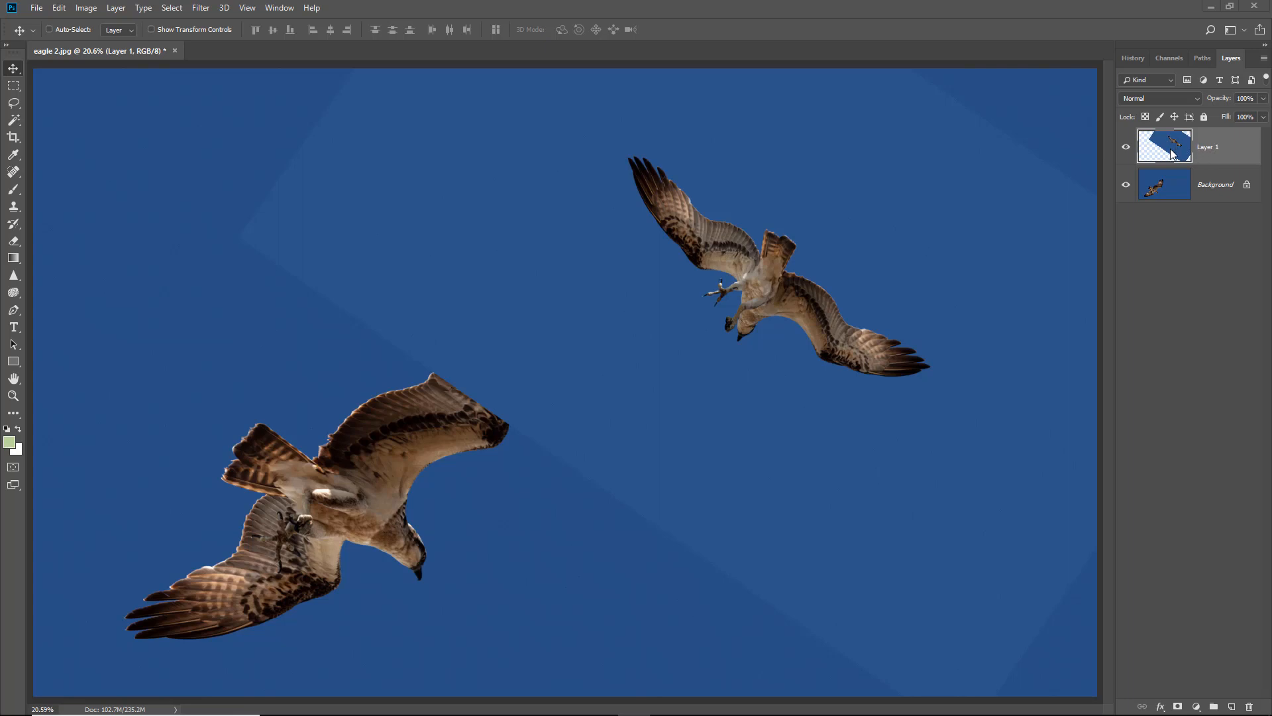
left_click(1177, 707)
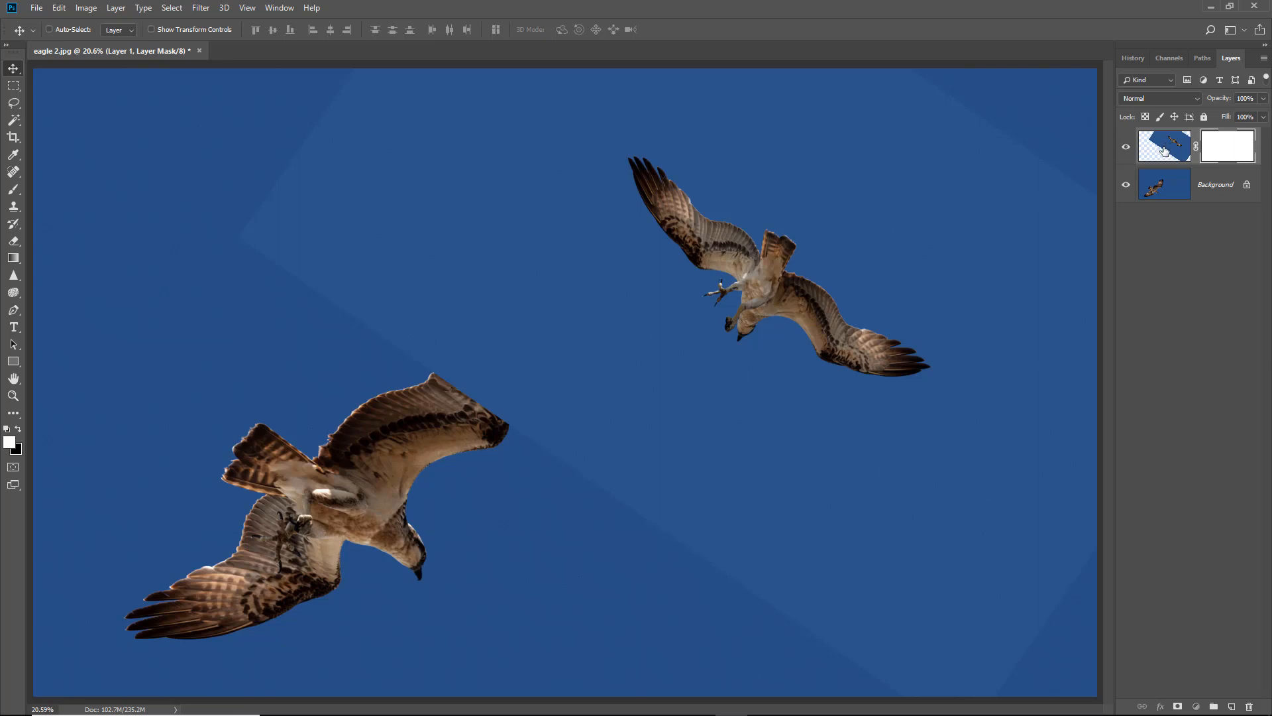
left_click(1163, 152)
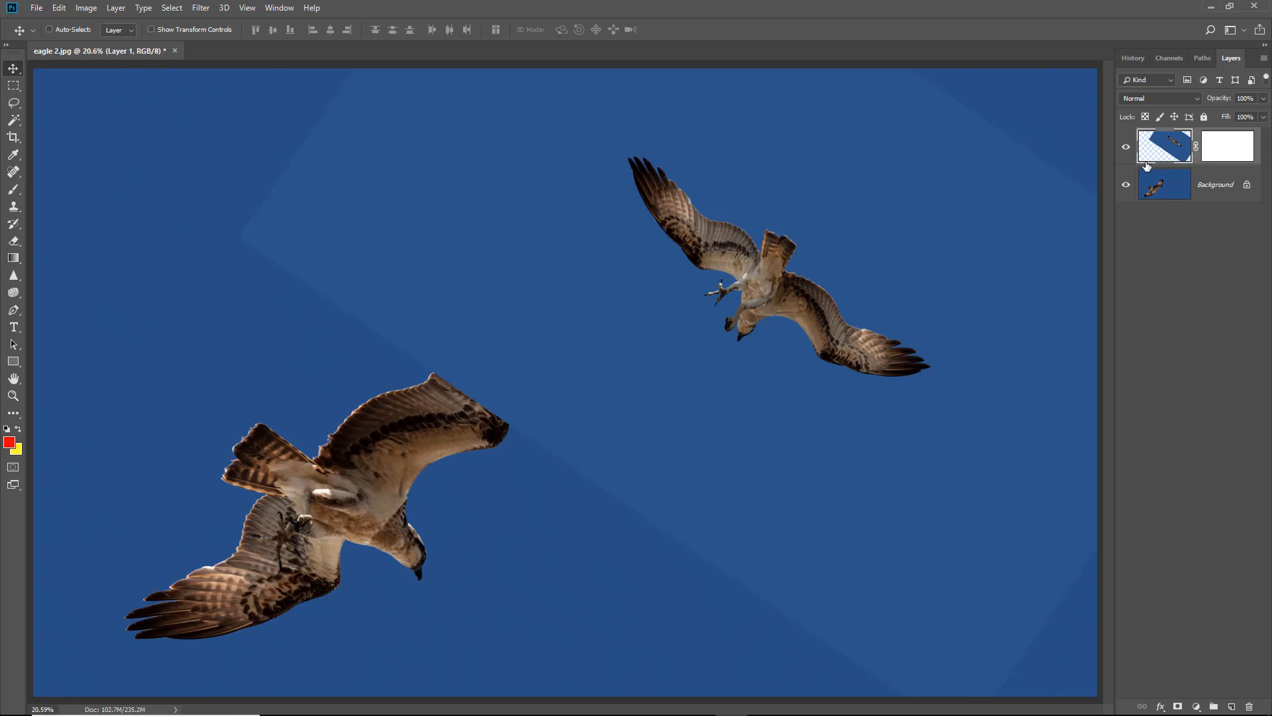
- Make Layer 1's mask active and set up the Brush tool with a black foreground colour and 100% flow
left_click(1223, 151)
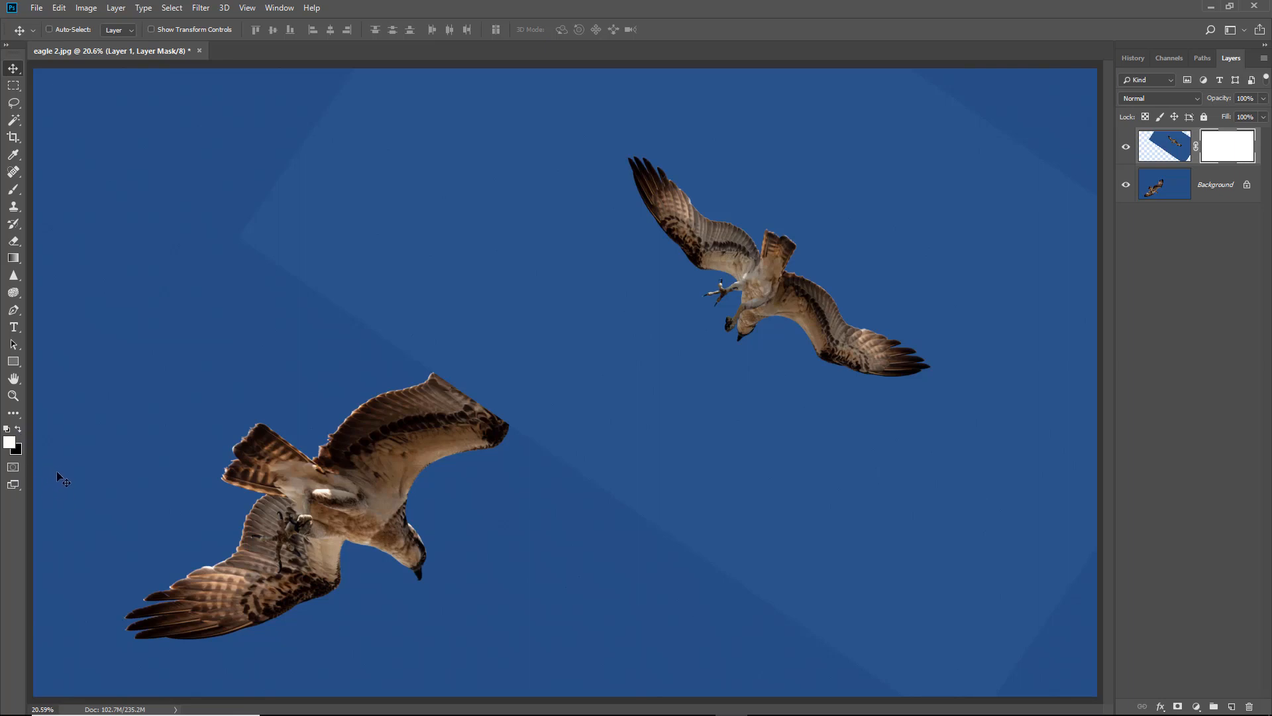
key("x")
key("x")
key("x")
key("x")
key("x")
left_click(13, 190)
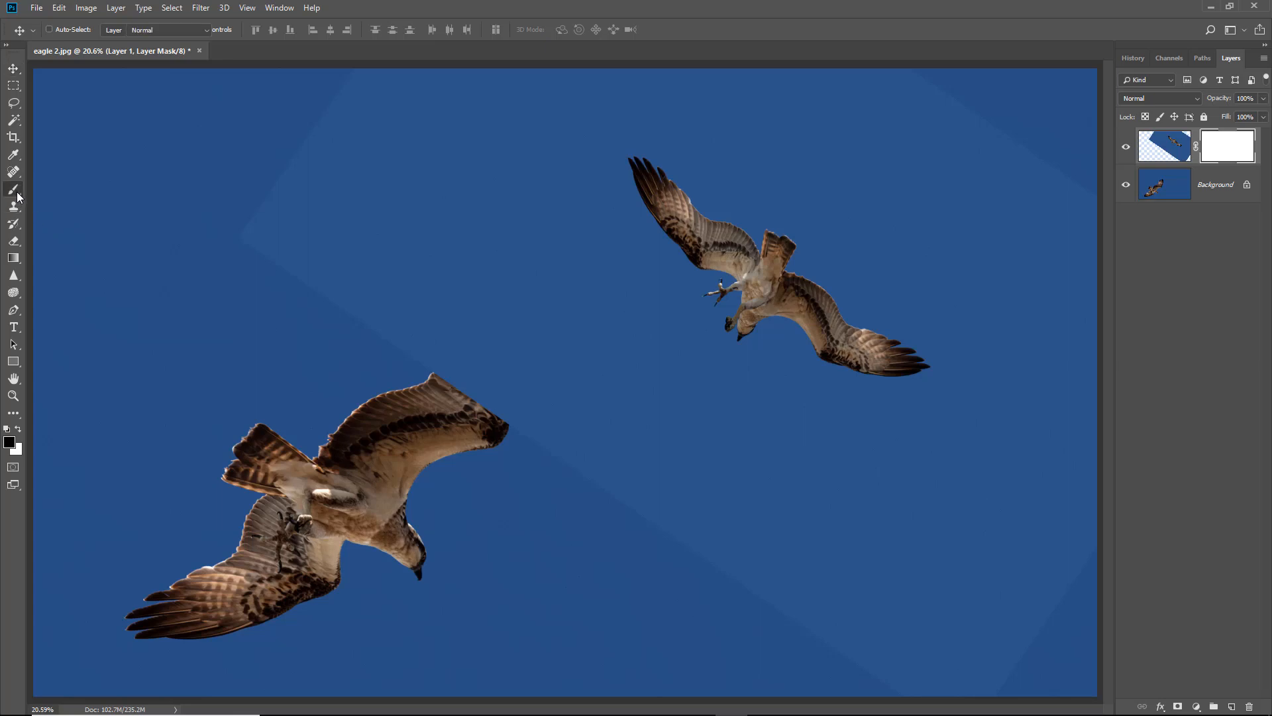
left_click(43, 191)
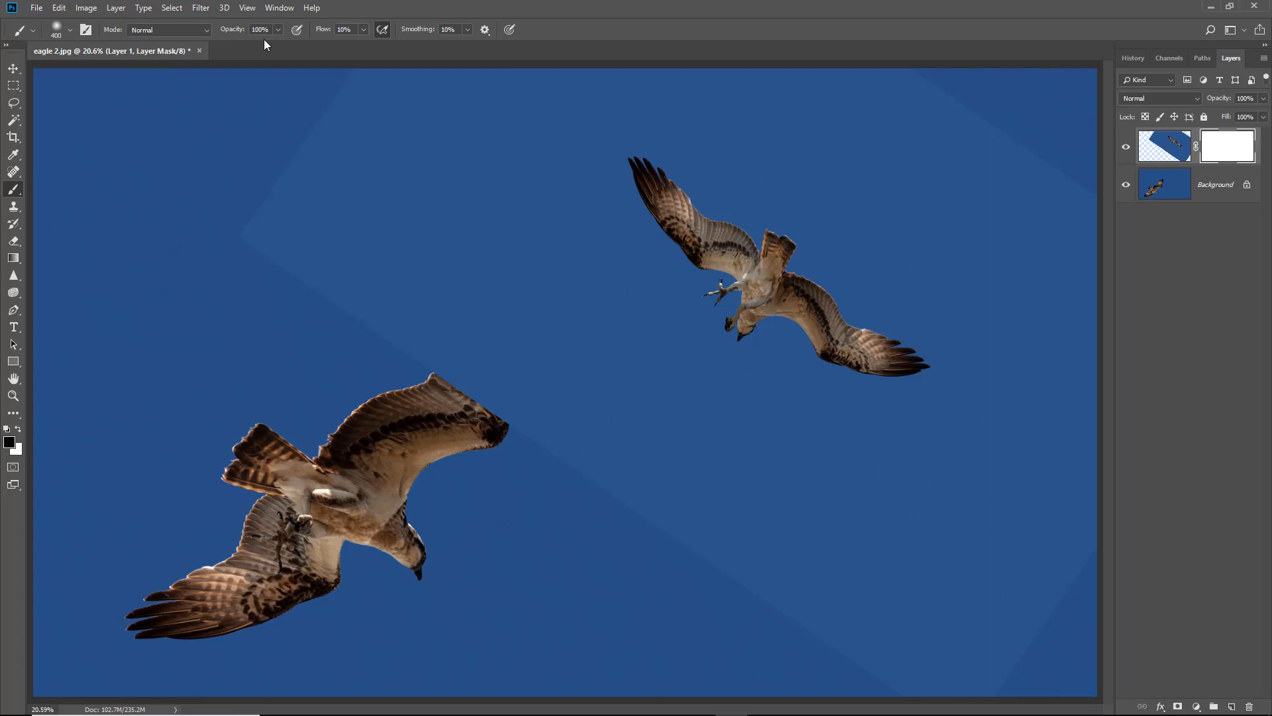
left_click(364, 30)
left_click_drag(363, 43, 431, 48)
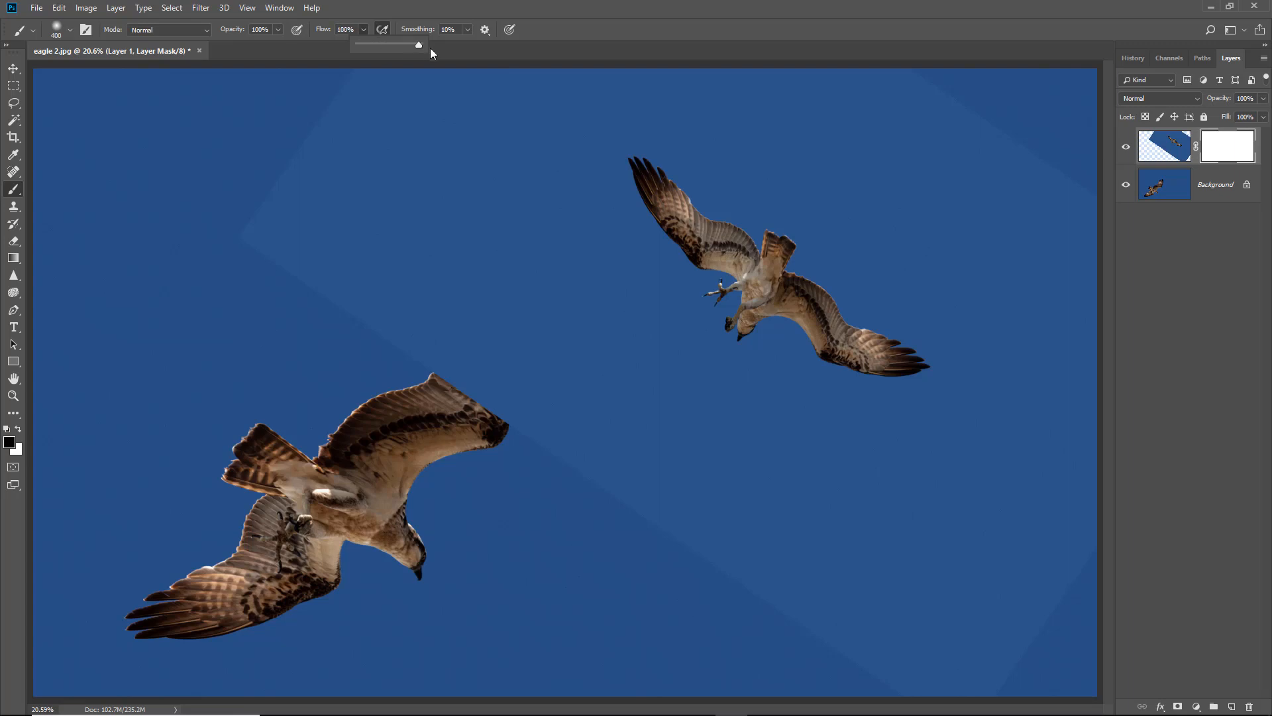
- Paint out the smaller eagle on Layer 1's mask in black, then paint it back in with white
mouse_move(411, 431)
left_mouse_down()
mouse_move(605, 326)
mouse_move(749, 275)
left_mouse_up()
mouse_move(820, 253)
left_mouse_down()
mouse_move(885, 244)
mouse_move(689, 286)
mouse_move(656, 325)
mouse_move(883, 291)
mouse_move(800, 289)
mouse_move(581, 362)
mouse_move(768, 313)
mouse_move(972, 342)
mouse_move(703, 336)
mouse_move(968, 366)
mouse_move(758, 377)
mouse_move(906, 393)
mouse_move(844, 282)
mouse_move(811, 252)
mouse_move(713, 252)
mouse_move(743, 257)
mouse_move(638, 204)
mouse_move(629, 164)
mouse_move(597, 176)
mouse_move(693, 176)
mouse_move(775, 205)
mouse_move(622, 247)
mouse_move(751, 255)
mouse_move(636, 298)
mouse_move(781, 300)
mouse_move(790, 327)
mouse_move(770, 331)
mouse_move(712, 273)
mouse_move(686, 211)
mouse_move(750, 247)
mouse_move(804, 361)
mouse_move(914, 420)
left_mouse_up()
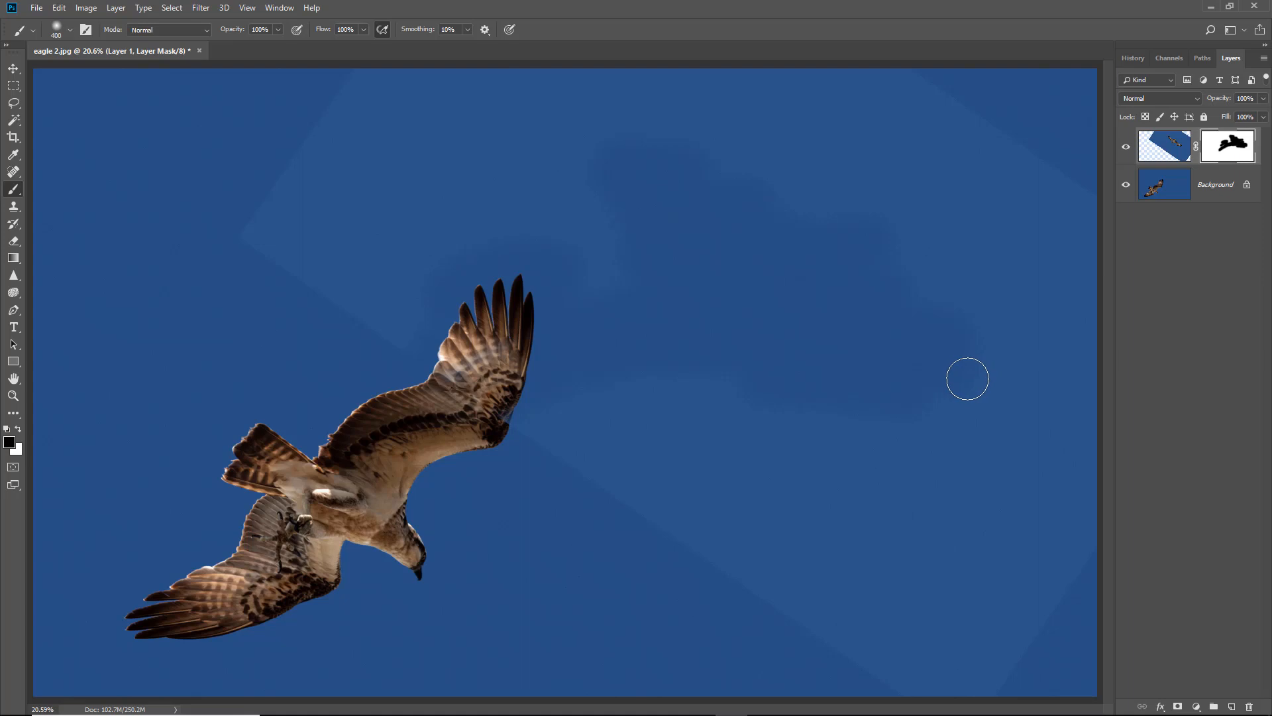
key("x")
left_click_drag(968, 381, 954, 385)
mouse_move(881, 448)
left_mouse_down()
mouse_move(1002, 345)
mouse_move(865, 456)
mouse_move(1017, 309)
mouse_move(900, 392)
mouse_move(816, 478)
mouse_move(986, 303)
mouse_move(928, 332)
mouse_move(789, 466)
mouse_move(920, 319)
mouse_move(976, 277)
mouse_move(789, 417)
mouse_move(827, 358)
mouse_move(958, 253)
mouse_move(806, 376)
mouse_move(765, 432)
mouse_move(923, 242)
mouse_move(766, 359)
mouse_move(913, 195)
mouse_move(731, 360)
mouse_move(740, 333)
mouse_move(876, 189)
mouse_move(689, 373)
mouse_move(719, 292)
mouse_move(809, 182)
mouse_move(642, 397)
mouse_move(730, 205)
mouse_move(599, 393)
mouse_move(731, 144)
mouse_move(594, 309)
mouse_move(669, 174)
mouse_move(592, 237)
mouse_move(737, 135)
mouse_move(536, 186)
mouse_move(713, 134)
mouse_move(489, 244)
mouse_move(513, 272)
mouse_move(564, 273)
mouse_move(371, 330)
mouse_move(605, 305)
mouse_move(547, 340)
mouse_move(416, 372)
mouse_move(632, 356)
mouse_move(459, 395)
mouse_move(434, 422)
left_mouse_up()
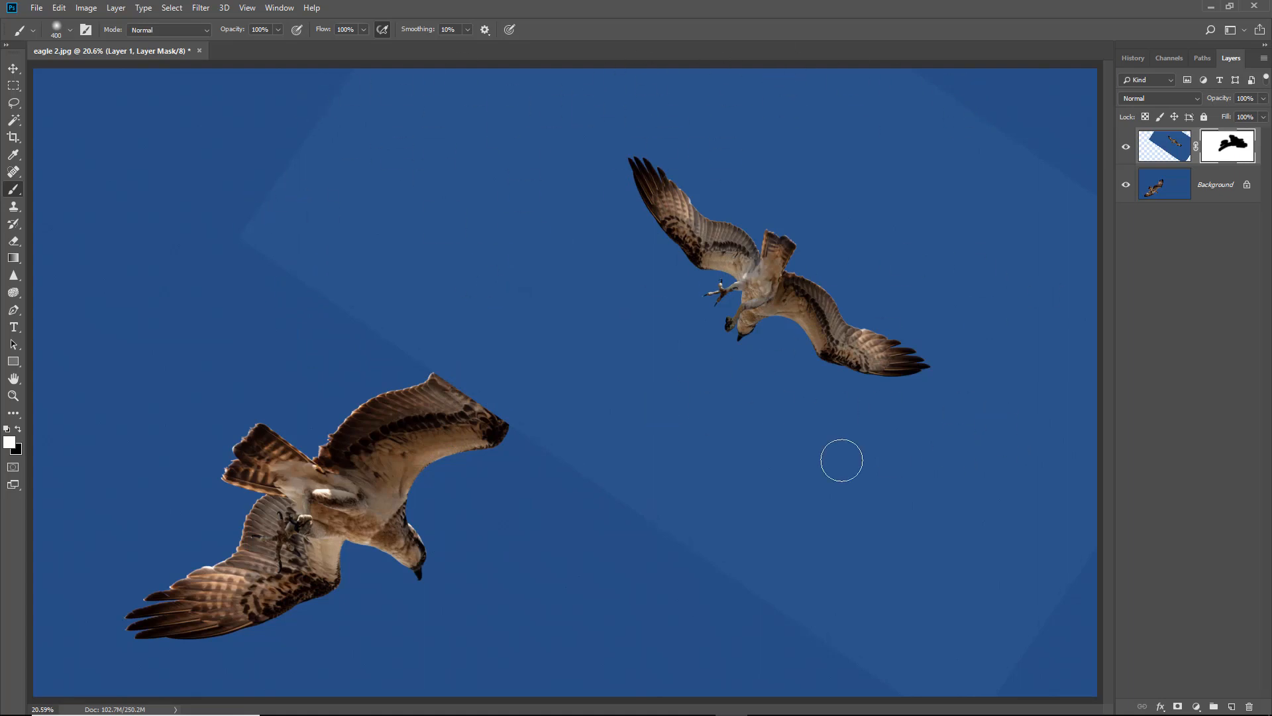
mouse_move(842, 460)
left_mouse_down()
mouse_move(803, 544)
mouse_move(736, 623)
mouse_move(836, 601)
left_mouse_up()
key("ctrl+z")
- Fade Layer 1's lower-left edge on the mask with a linear black-to-transparent gradient drawn from between the eagles towards the smaller one
left_click(18, 430)
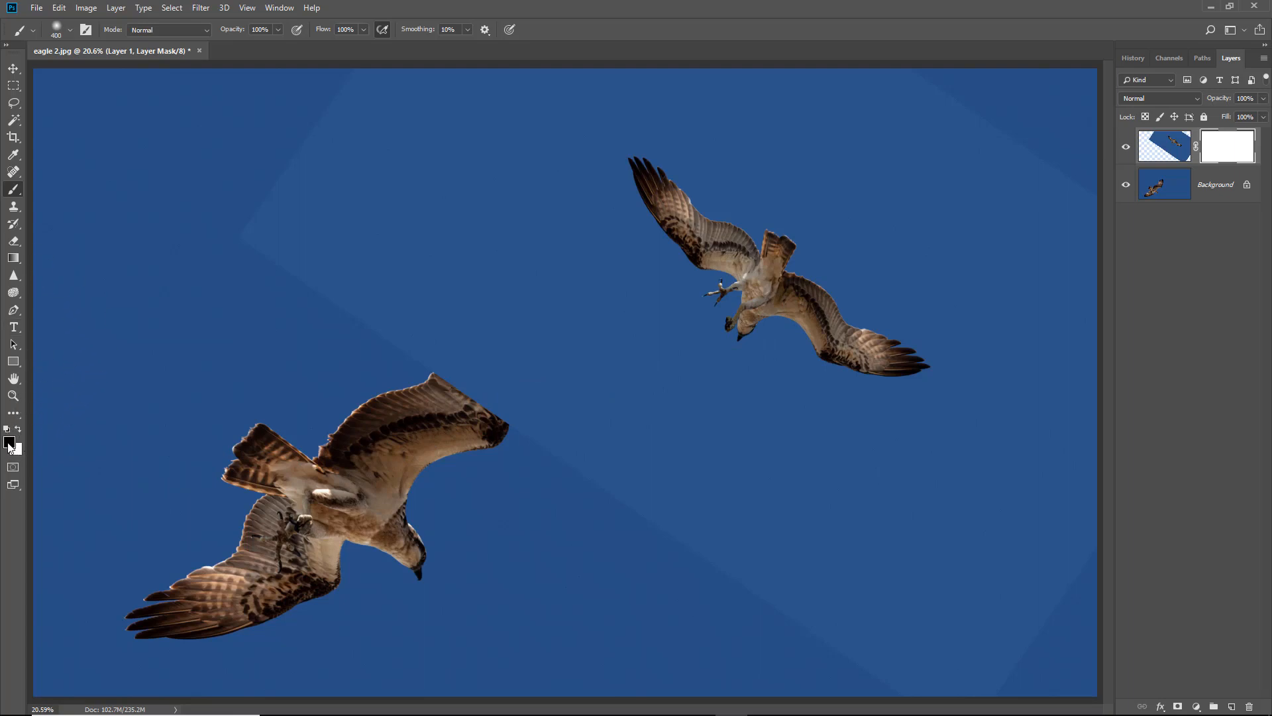
left_click(20, 261)
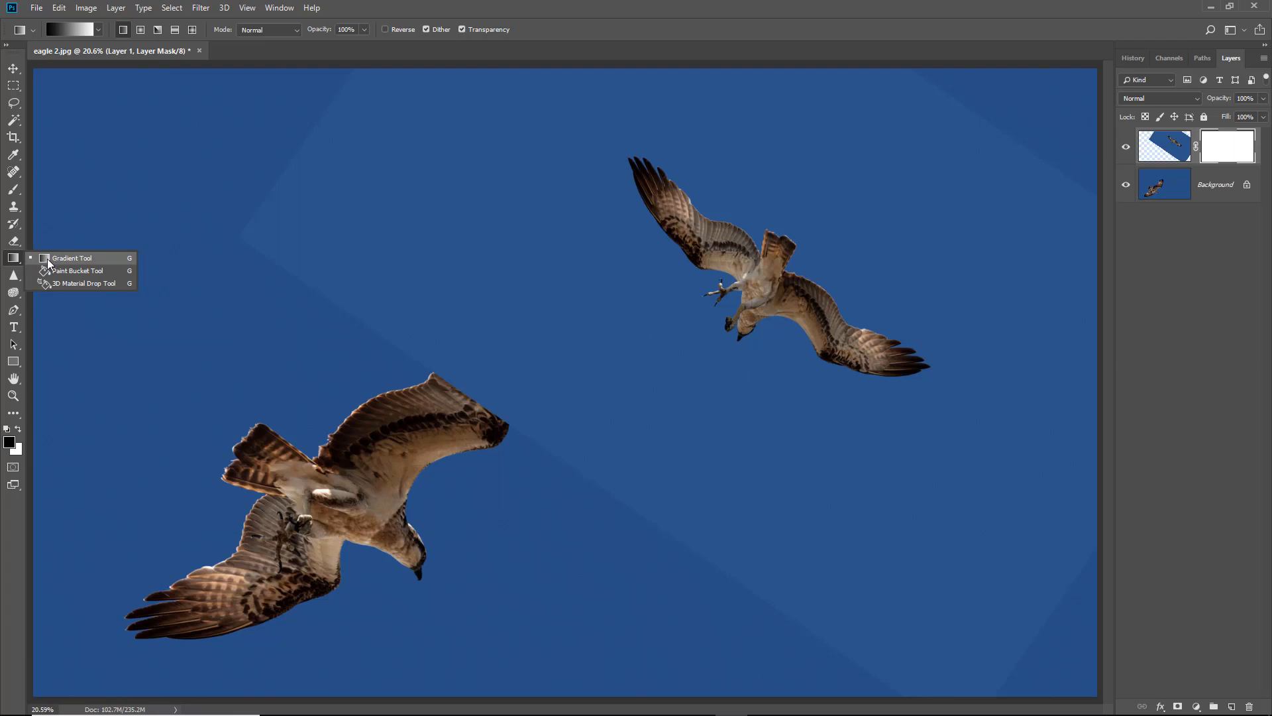
left_click(50, 257)
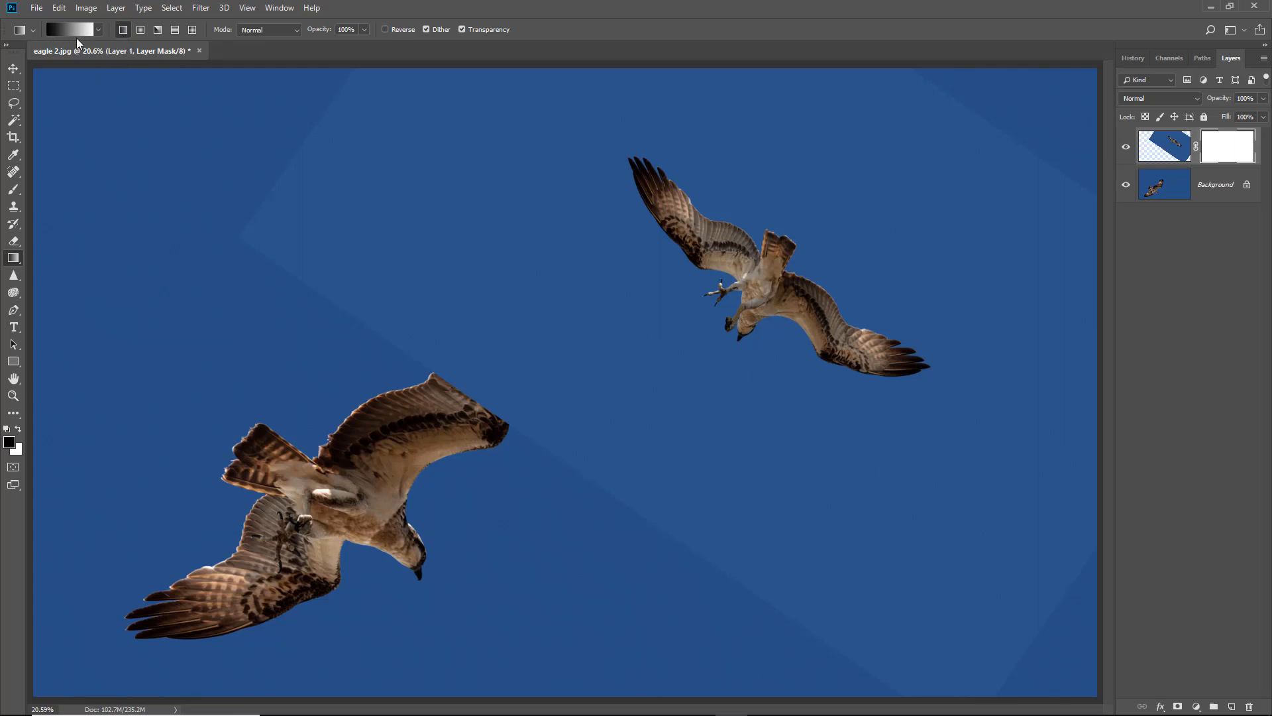
left_click(97, 30)
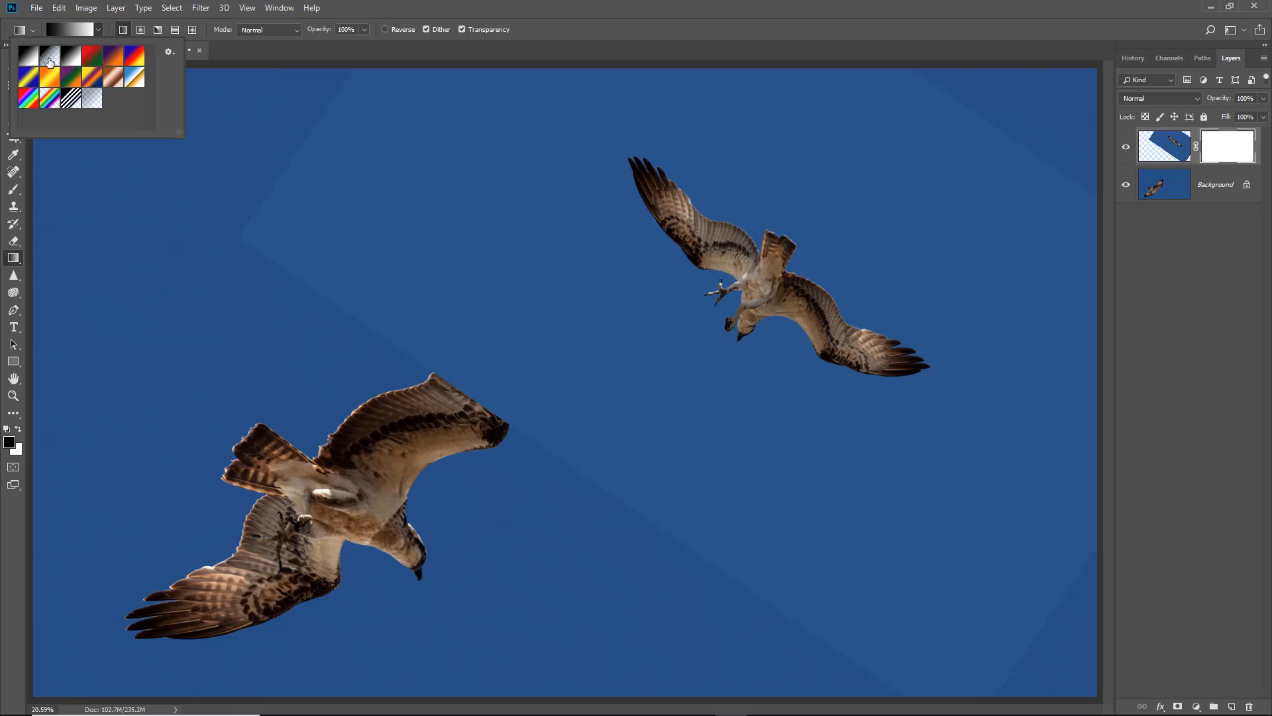
left_click(53, 61)
left_click(566, 33)
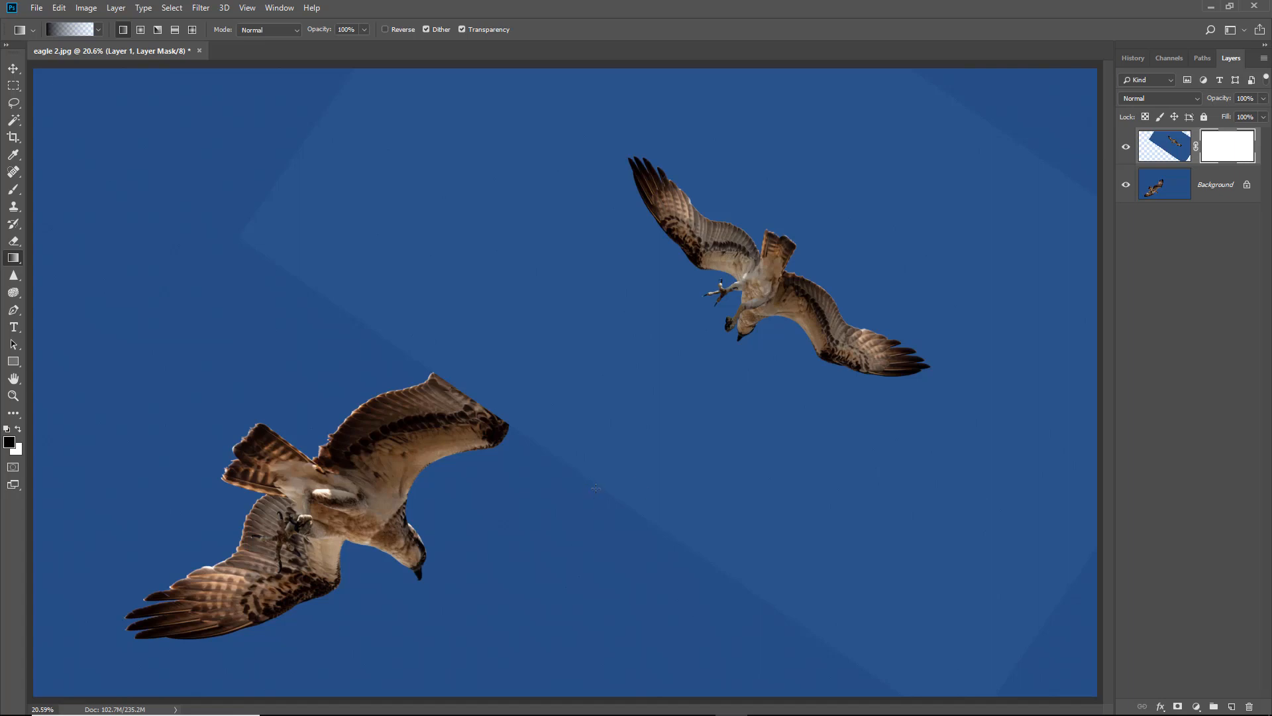
left_click_drag(606, 472, 720, 317)
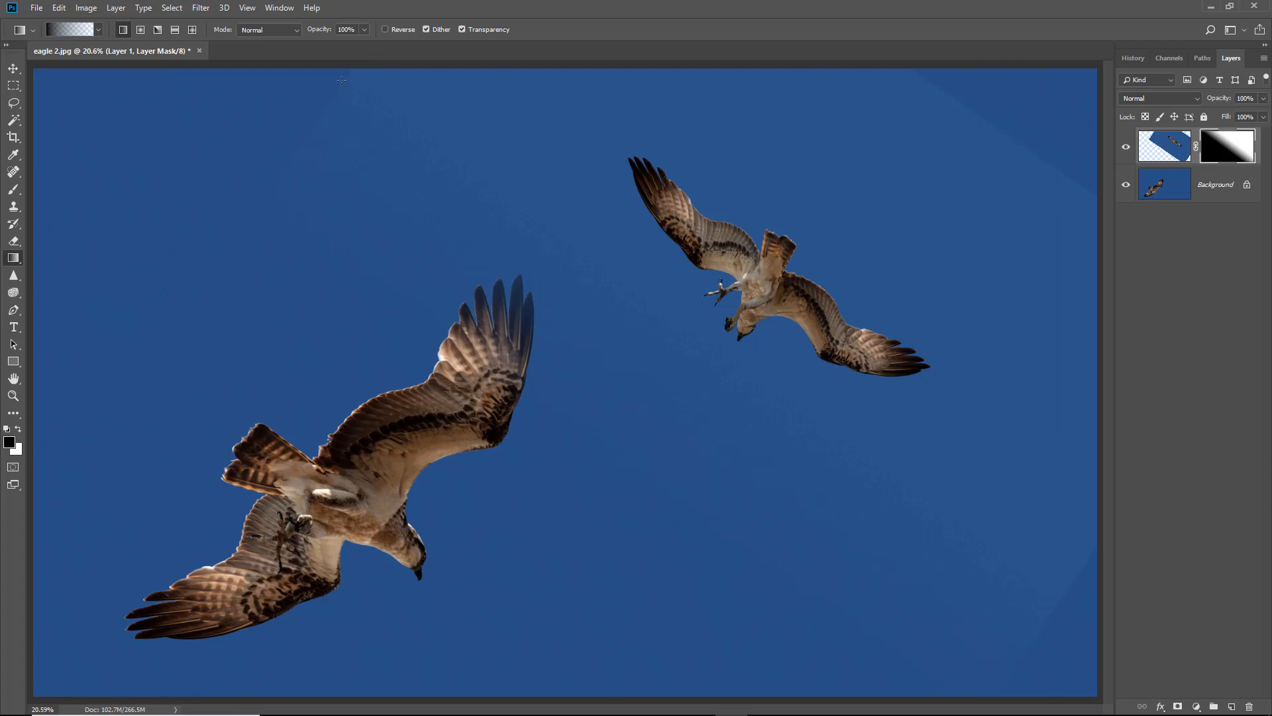
- Add three more mask gradients from Layer 1's remaining visible edges inward towards the smaller eagle to blend the sky
left_click_drag(353, 93, 611, 246)
left_click_drag(925, 95, 814, 275)
left_click_drag(1051, 576, 840, 399)
- Brush black at 6% flow on the mask over the larger eagle's upper wing tip to reveal its faded feathers
left_click(14, 193)
left_click(63, 190)
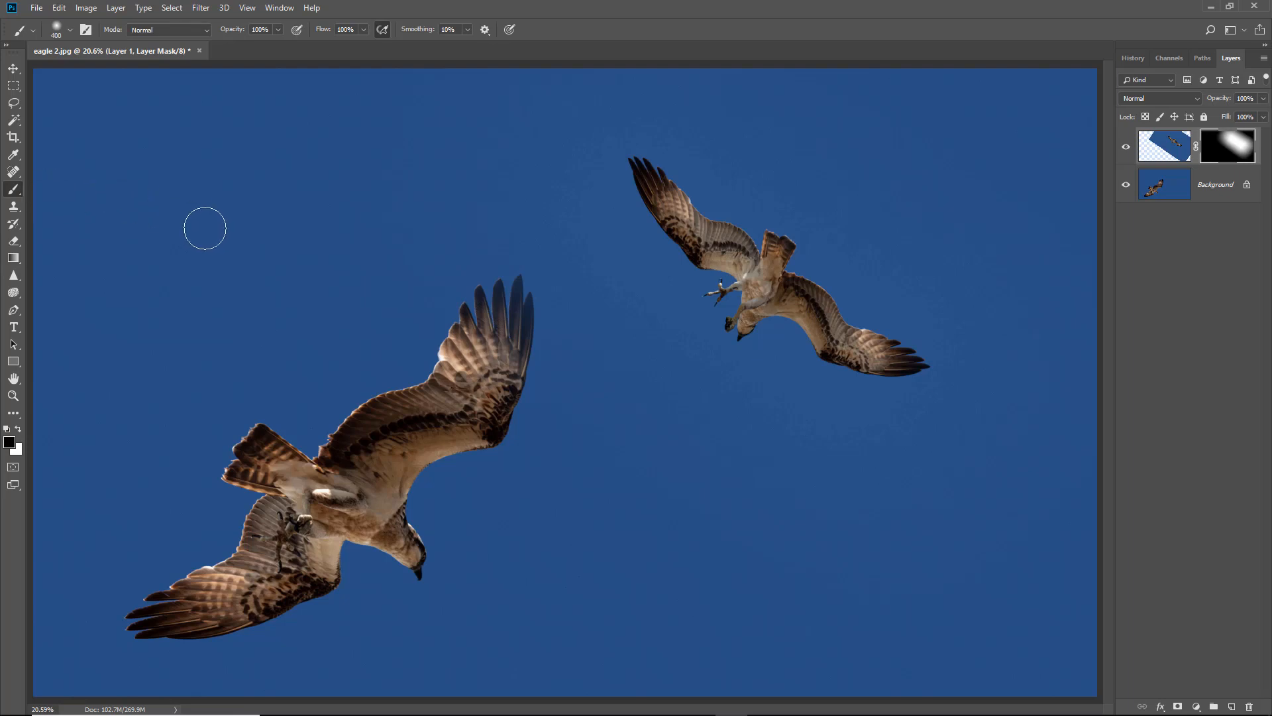
left_click(364, 30)
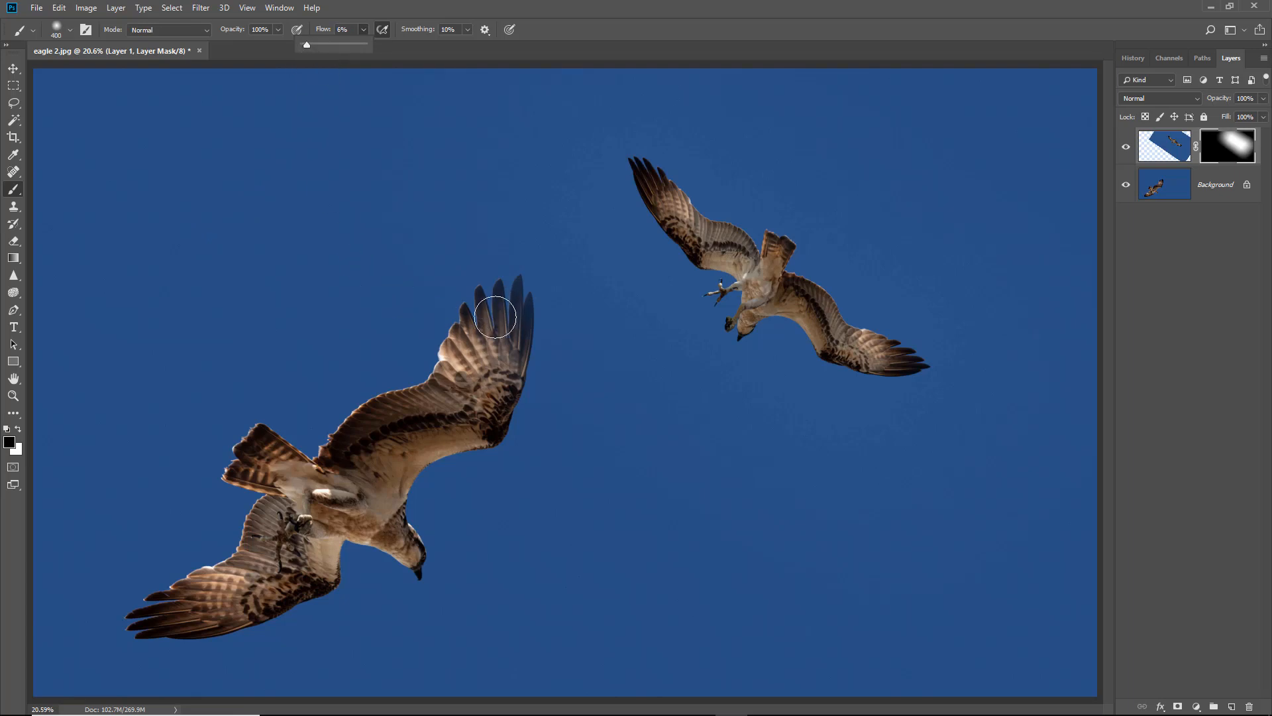
left_click(524, 301)
mouse_move(523, 301)
left_mouse_down()
mouse_move(514, 336)
mouse_move(485, 295)
mouse_move(520, 277)
mouse_move(503, 328)
mouse_move(485, 304)
mouse_move(513, 287)
mouse_move(523, 339)
mouse_move(474, 306)
mouse_move(535, 301)
mouse_move(499, 300)
left_mouse_up()
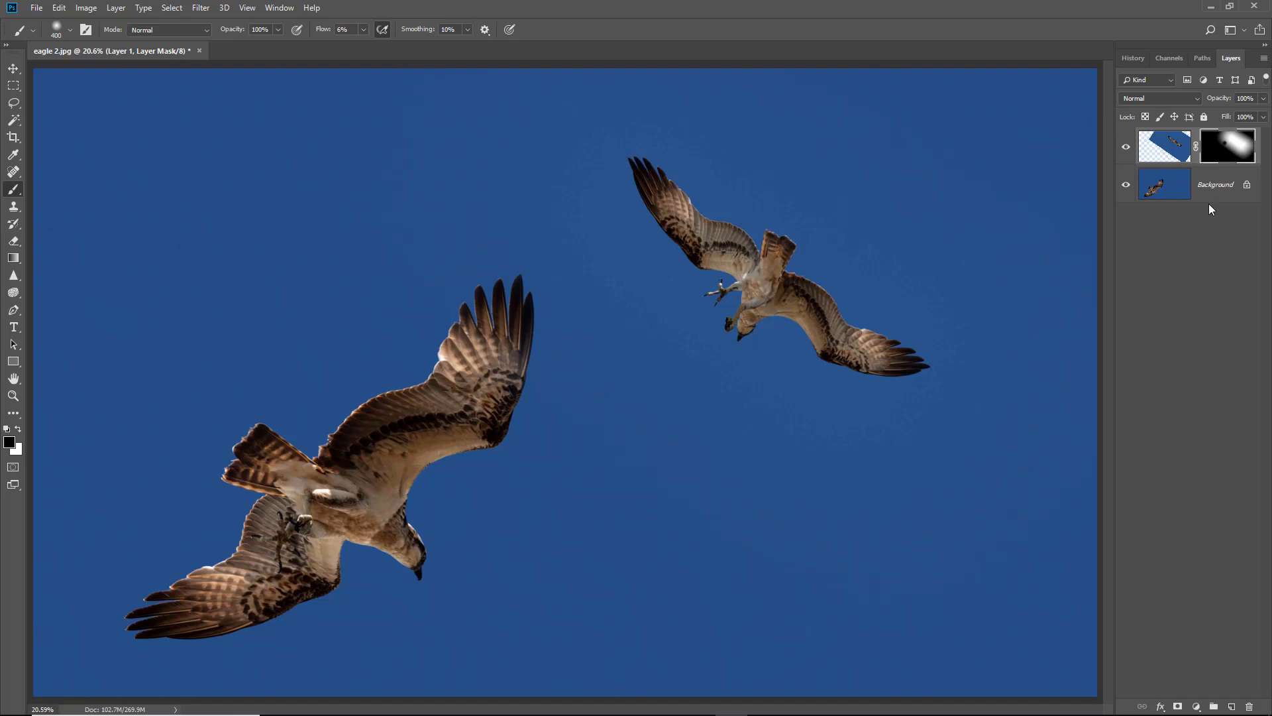
- Compare the composite with Layer 1's mask disabled and enabled, and inspect the mask on its own in grayscale
left_click(1230, 160, "shift")
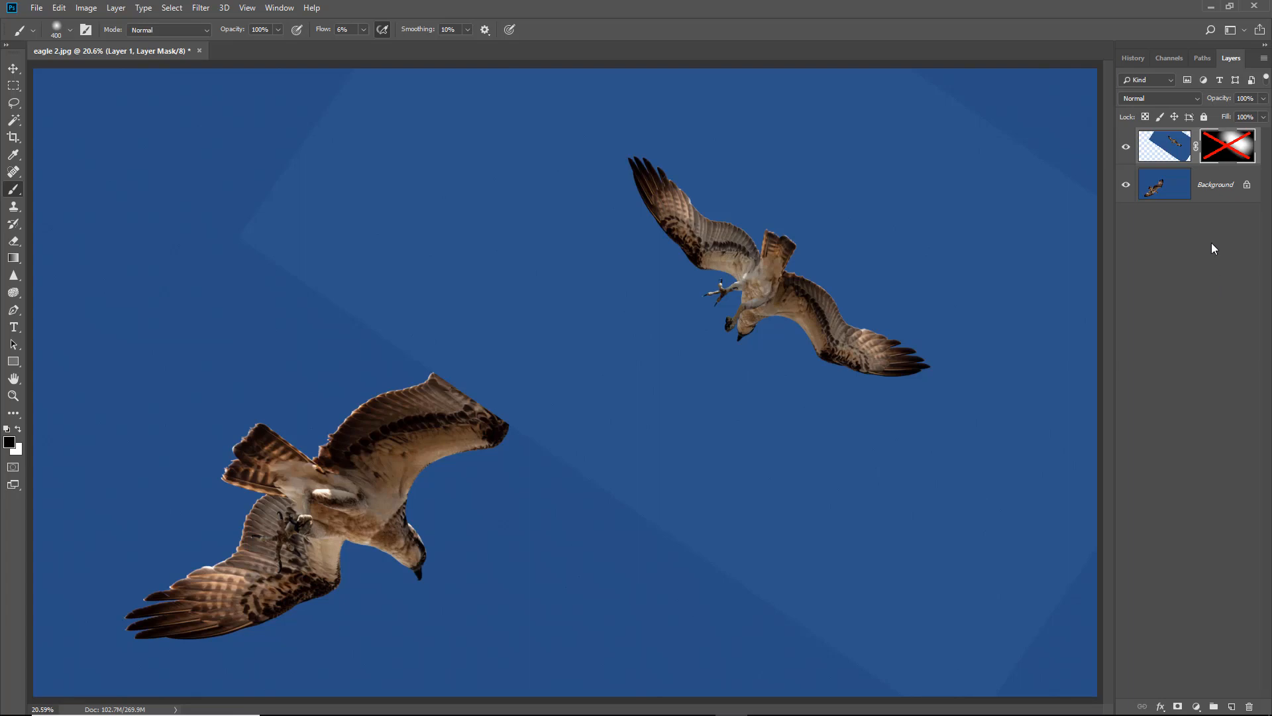
left_click(1224, 152, "shift")
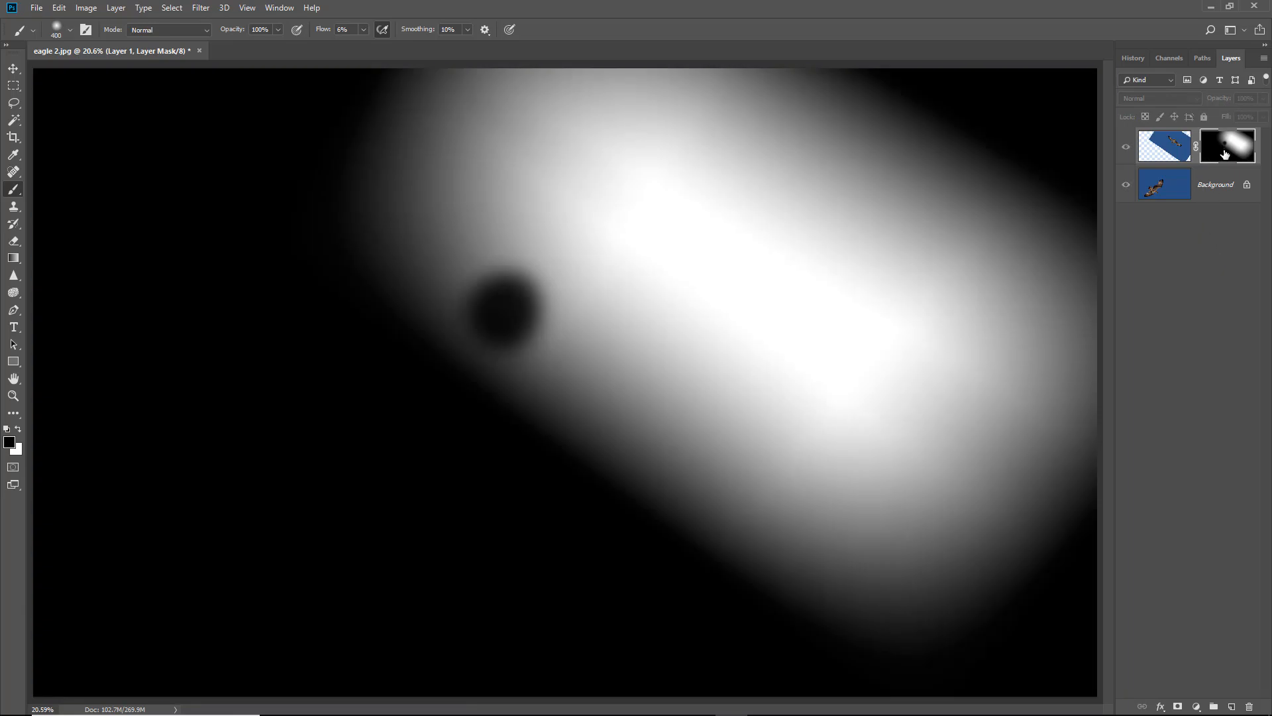
left_click(1224, 151, "alt")
left_click(1130, 154)
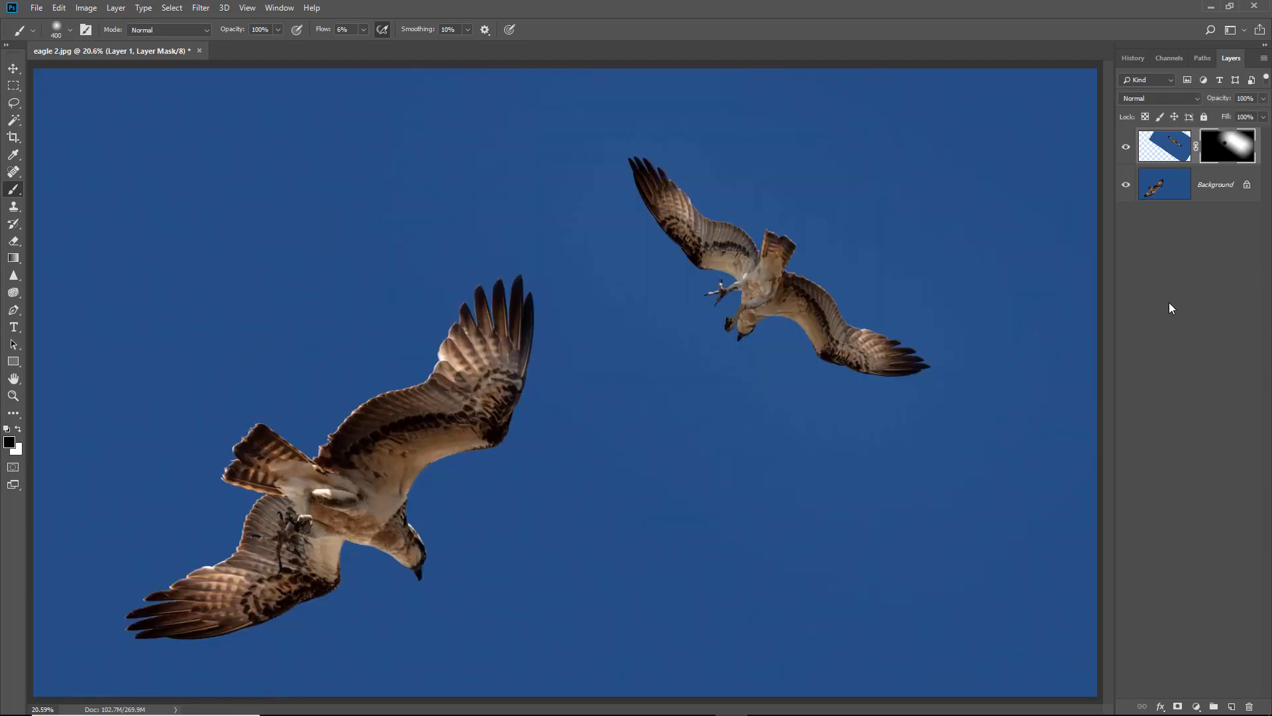
- Deselect the layers and toggle Layer 1's visibility repeatedly to compare the sky with and without it
left_click(1175, 225)
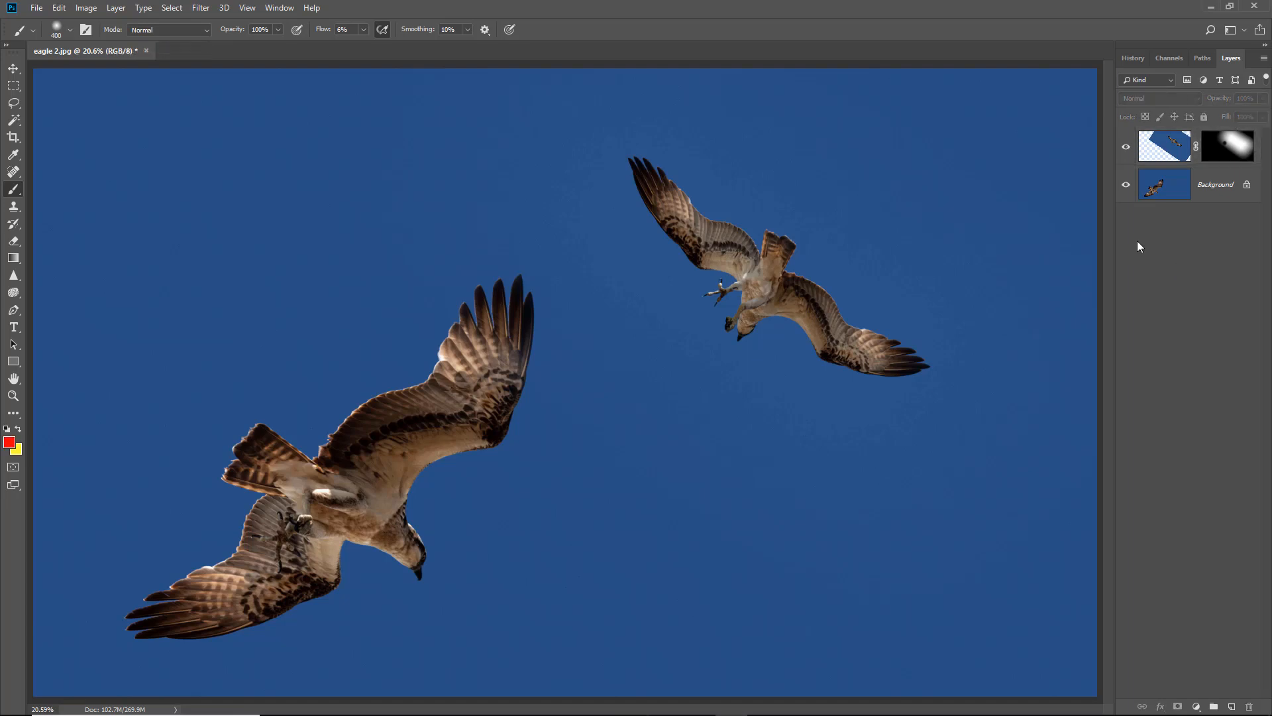
left_click(1125, 153)
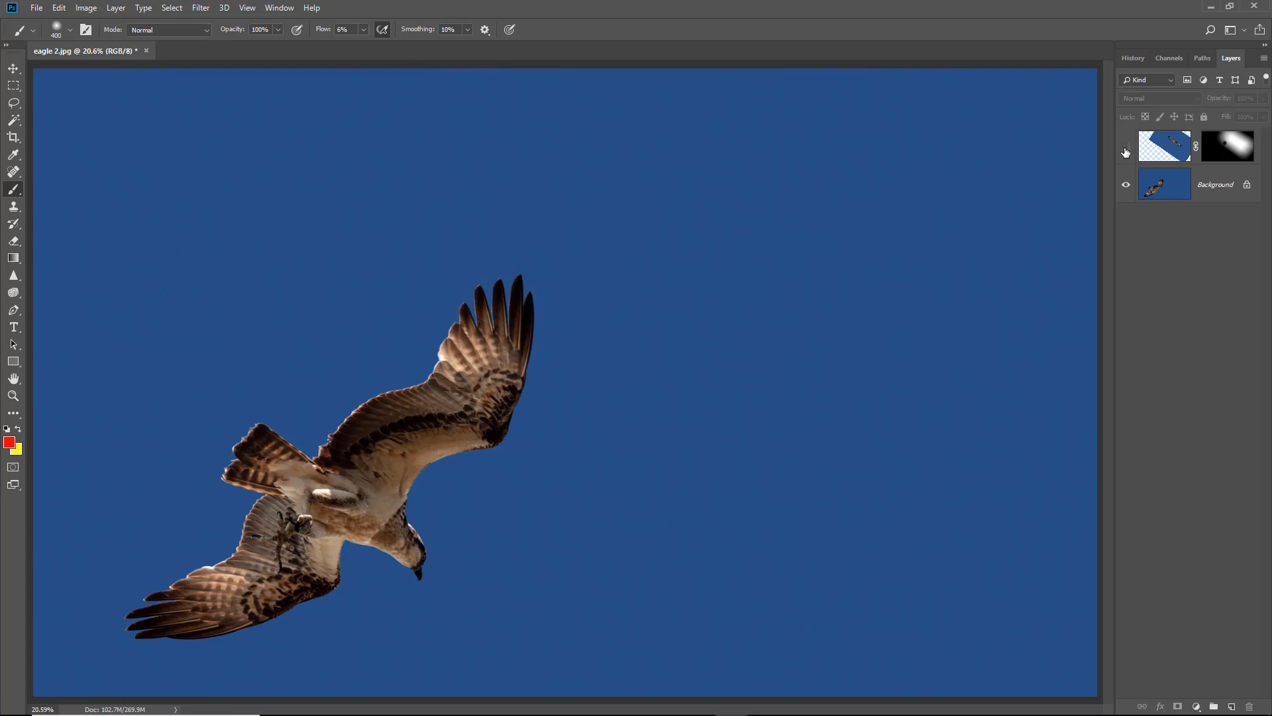
left_click(1125, 152)
left_click(1125, 153)
left_click(1126, 153)
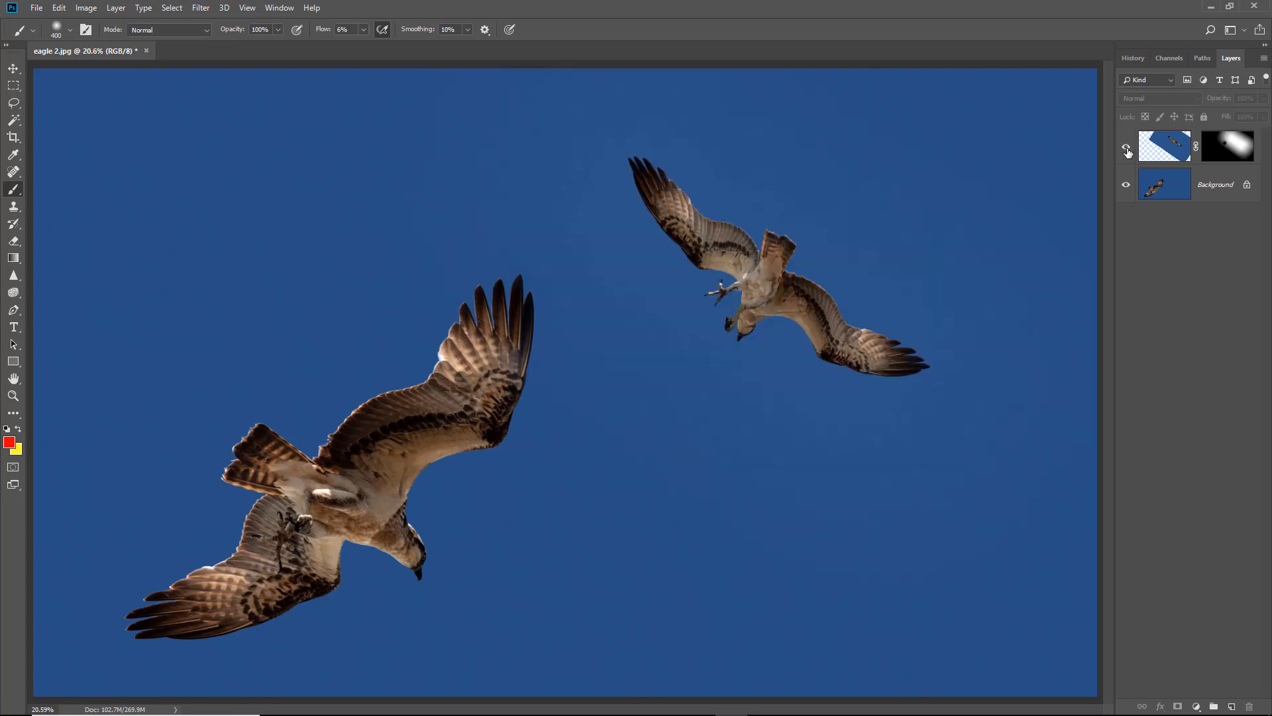
left_click(1127, 154)
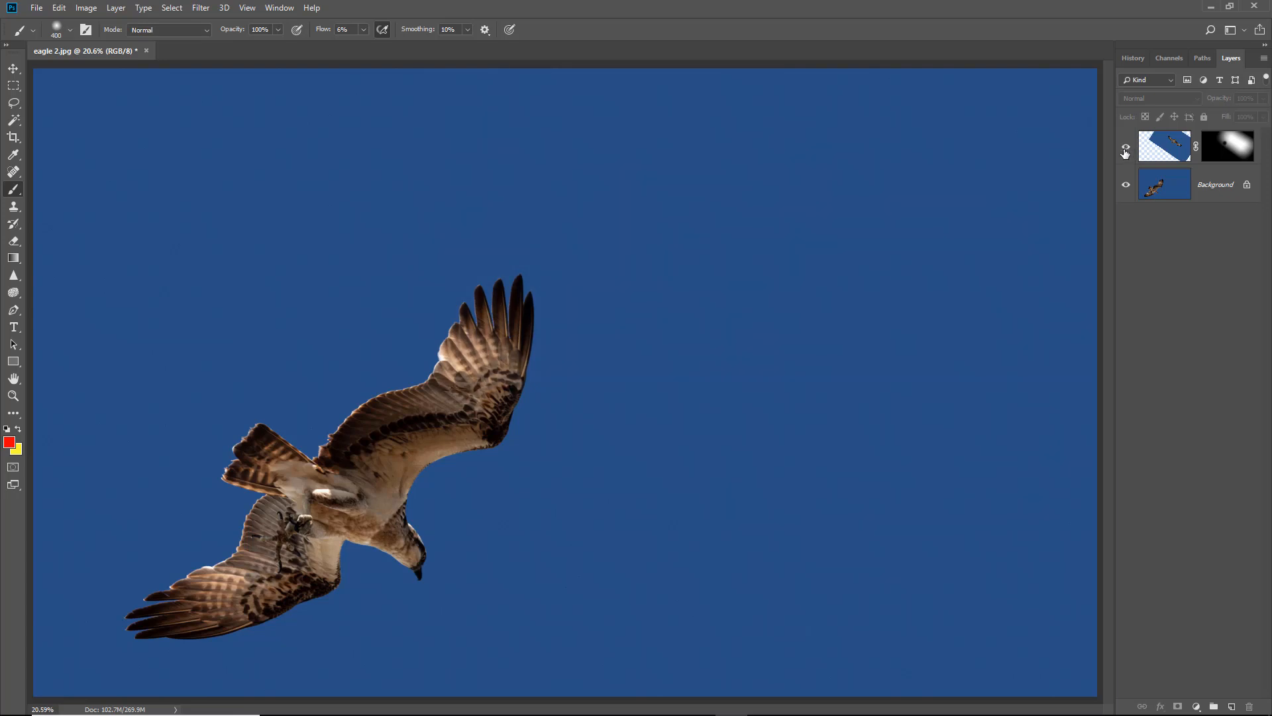
left_click(1126, 153)
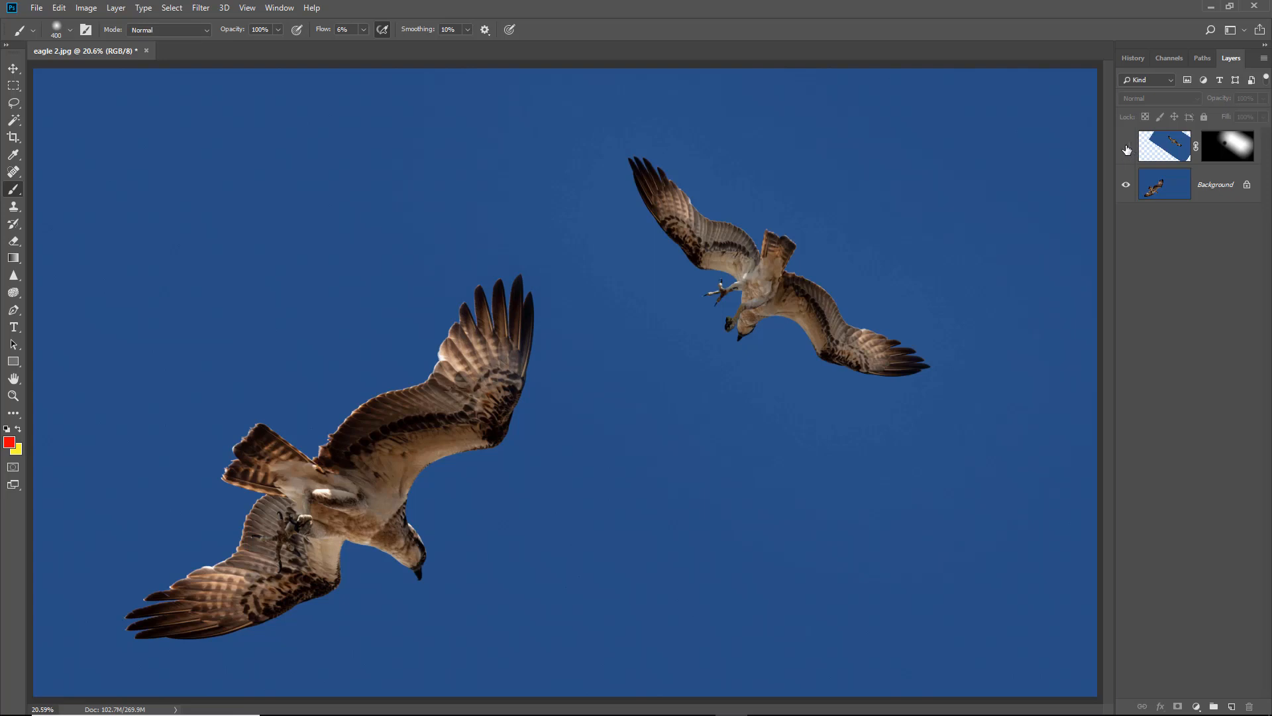
left_click(1127, 151)
left_click(1126, 151)
- Target Layer 1's image content instead of its mask and open the Levels adjustment for it
left_click(1164, 146)
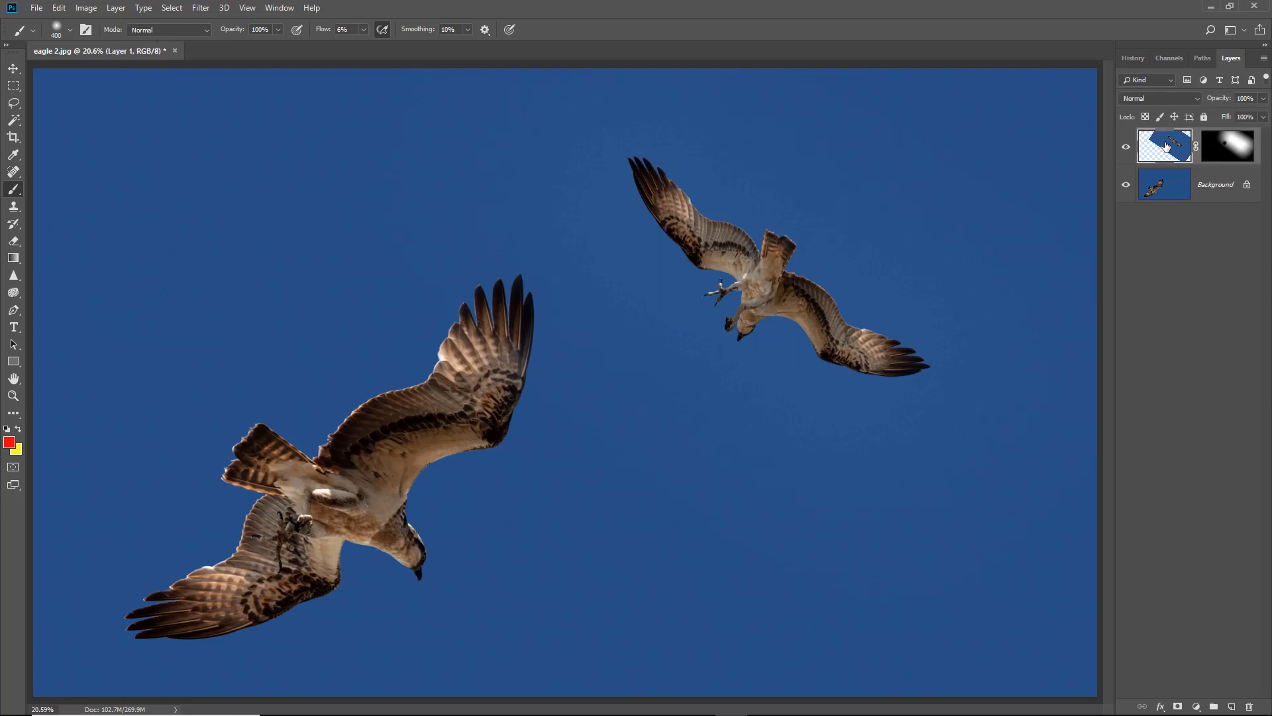
left_click(1226, 148)
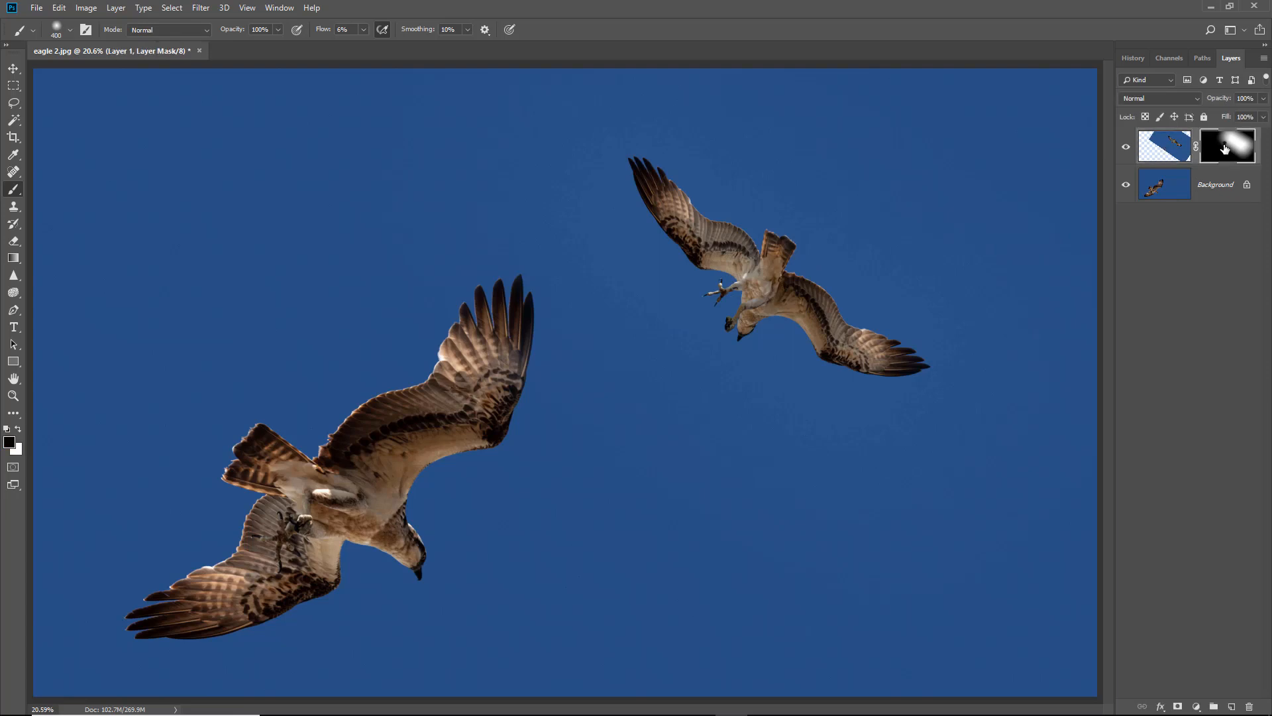
left_click(1161, 146)
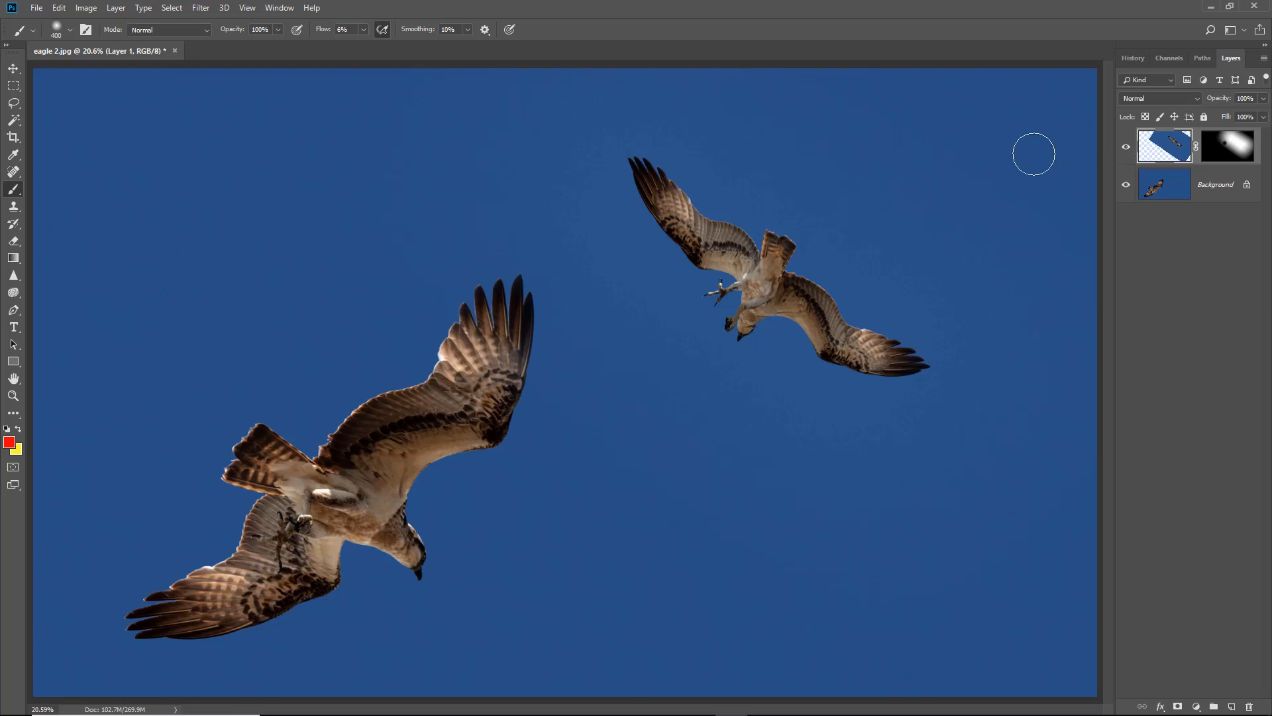
left_click(86, 10)
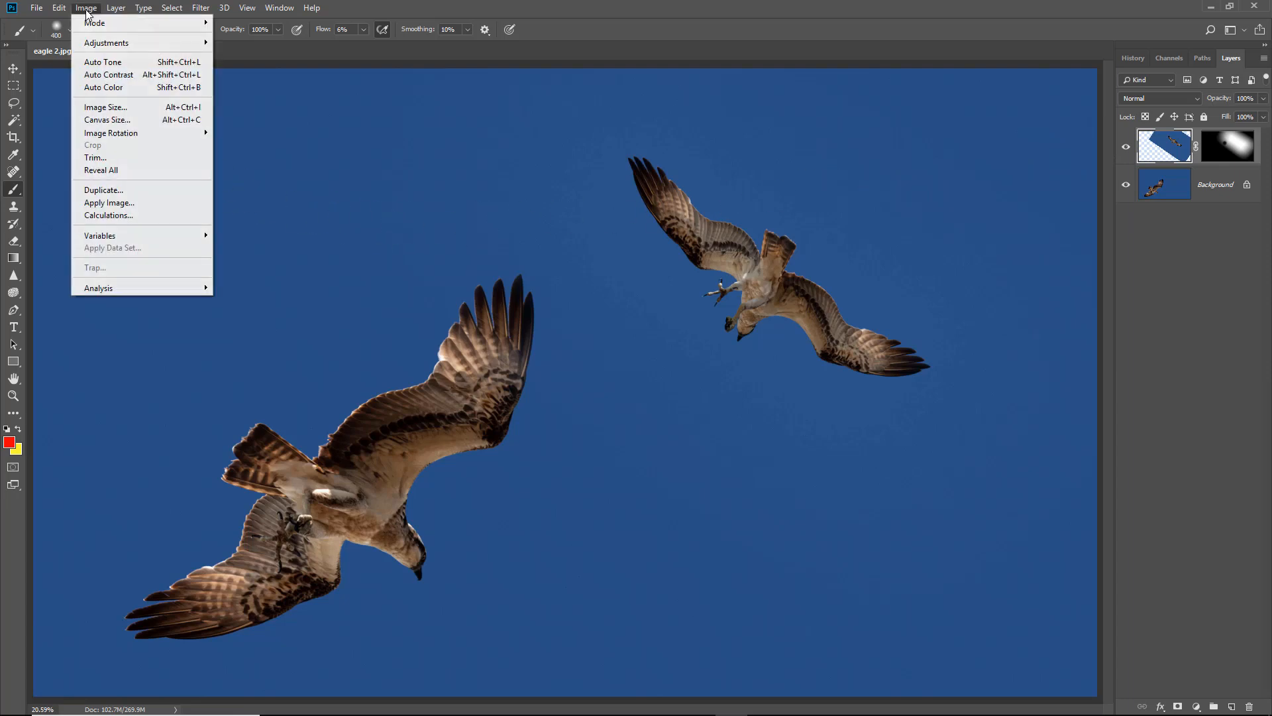
mouse_move(87, 44)
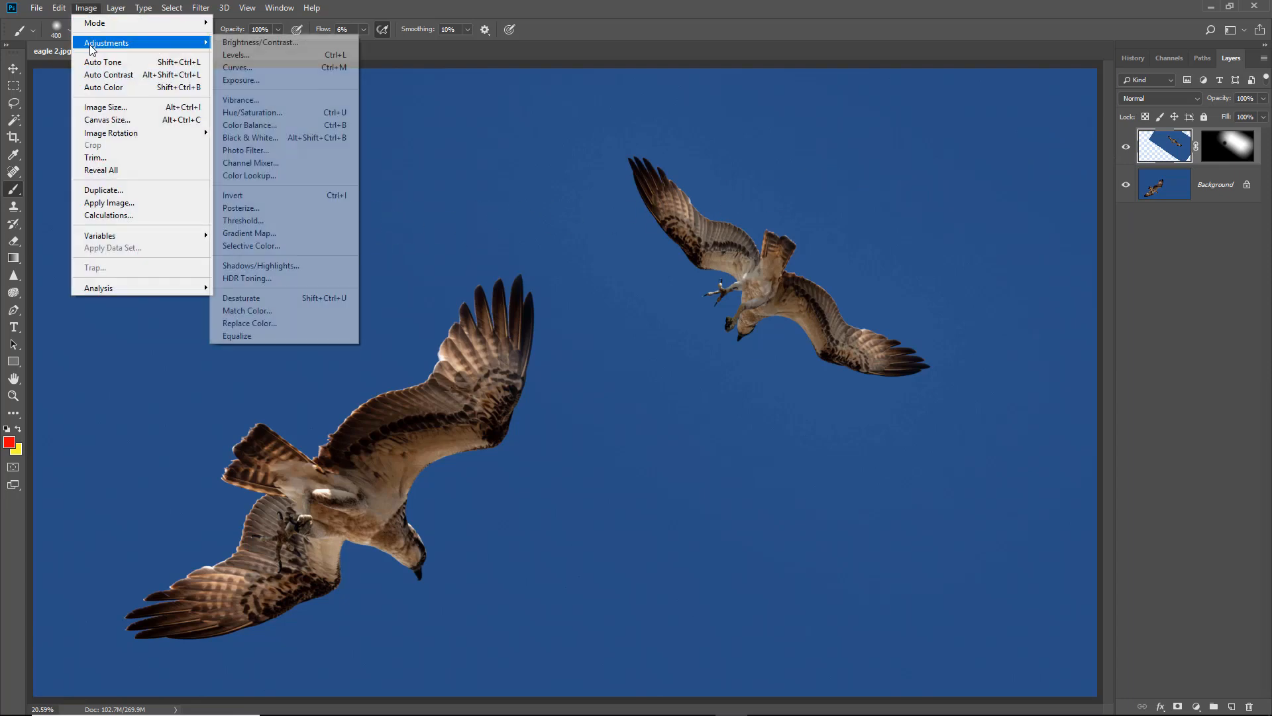
left_click(226, 58)
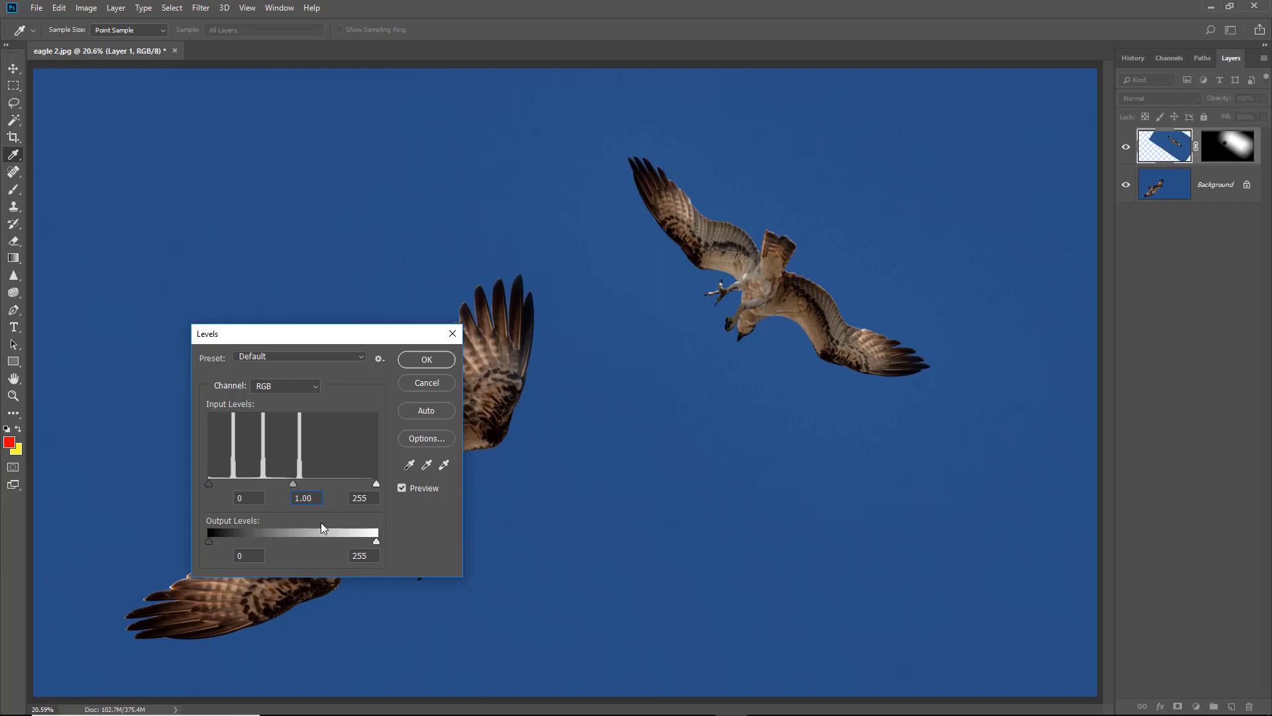
- Try brightening Layer 1's midtones to 1.72 in Levels, then bring the value back down to 1
key("Up")
key("Up")
key("Up")
key("Up")
key("Up")
key("Up")
key("Up")
key("Up")
key("Up")
key("Up")
key("Up")
key("Up")
key("Up")
key("Up")
key("Up")
key("Up")
key("Up")
key("Up")
key("Up")
key("Up")
key("Up")
key("Up")
key("Up")
key("Up")
key("Up")
key("Up")
key("Up")
key("Up")
key("Up")
key("Up")
key("Up")
key("Up")
key("Up")
key("Up")
key("Up")
key("Up")
key("Up")
key("Up")
key("Up")
key("Up")
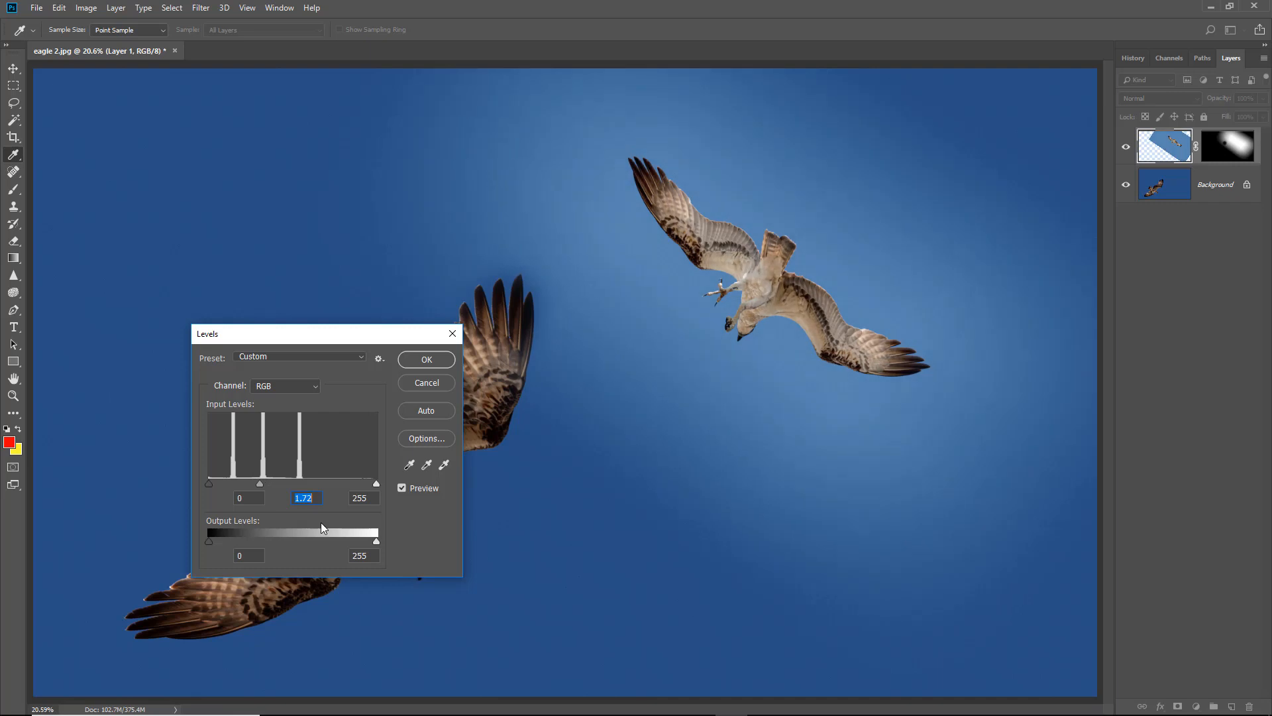
key("Down")
key("Down")
key("Down")
key("Down")
key("Down")
key("Down")
key("Down")
key("Down")
key("Down")
key("Down")
key("Down")
key("Down")
key("Down")
key("Down")
key("Down")
key("Down")
key("Down")
key("Down")
key("Down")
key("Down")
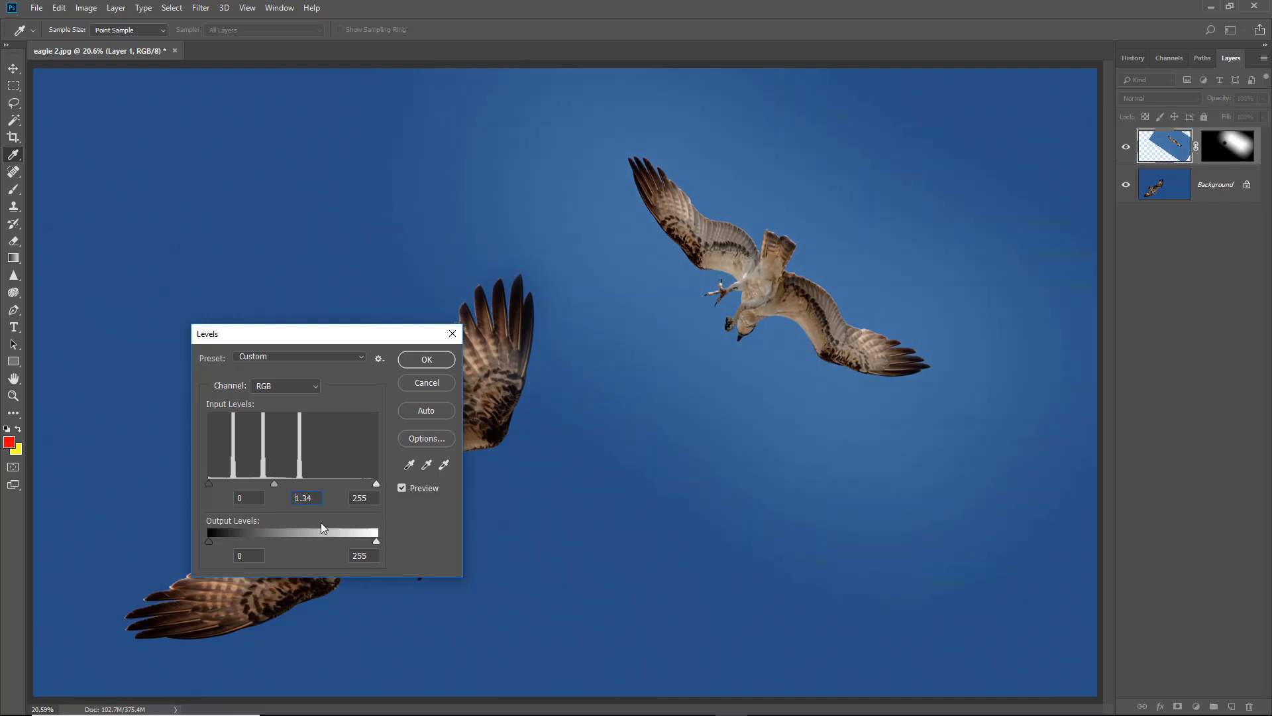
key("Down")
key("Down")
key("Down")
key("Down")
key("Down")
key("Down")
key("Down")
key("Down")
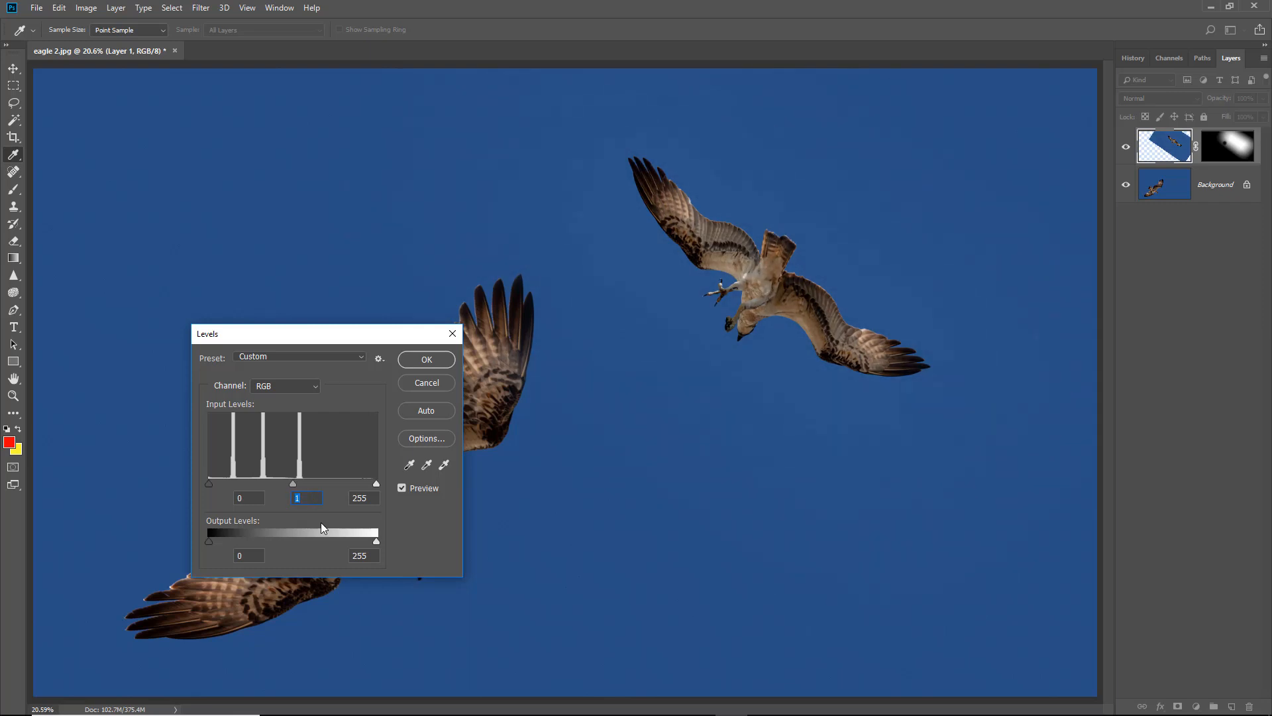
- Try darkening Layer 1's midtones to 0.55 in Levels
key("Down")
key("Down")
key("Down")
key("Down")
key("Down")
key("Down")
key("Down")
key("Down")
key("Down")
key("Down")
key("Down")
key("Down")
key("Down")
key("Down")
key("Down")
key("Down")
key("Down")
key("Down")
key("Down")
key("Down")
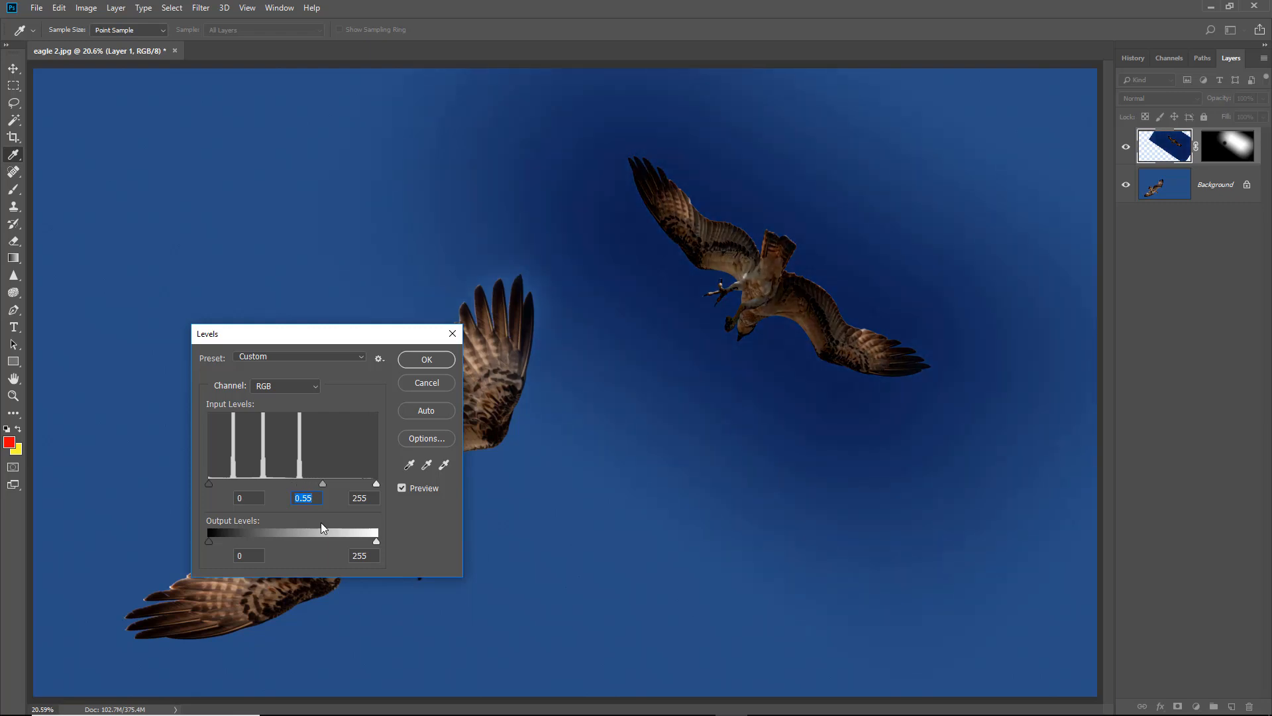
- Set Layer 1's midtone input level to 0.95, apply the Levels adjustment, and switch to the Brush tool
key("Up")
key("Up")
key("Up")
key("Up")
key("Up")
key("Up")
key("Up")
key("Up")
key("Up")
key("Up")
key("Up")
key("Up")
key("Up")
key("Up")
key("Up")
key("Up")
key("Up")
key("Up")
key("Up")
key("Up")
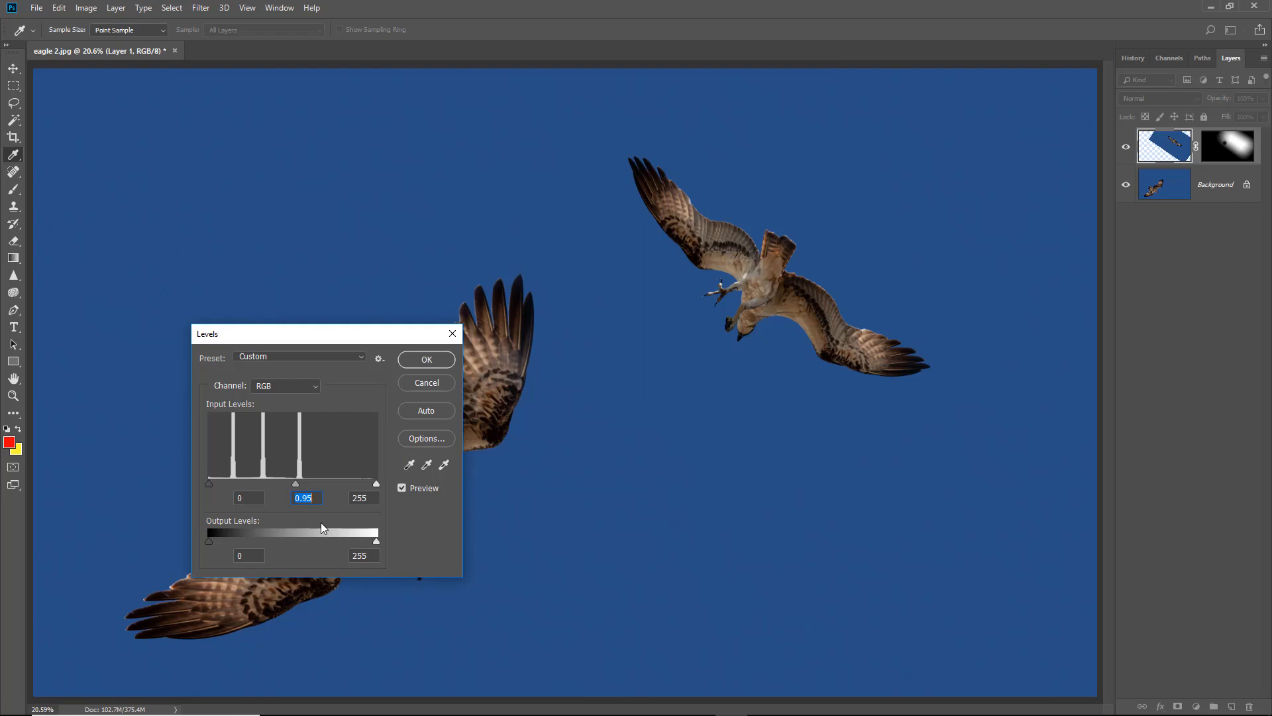
left_click(416, 361)
key("b")
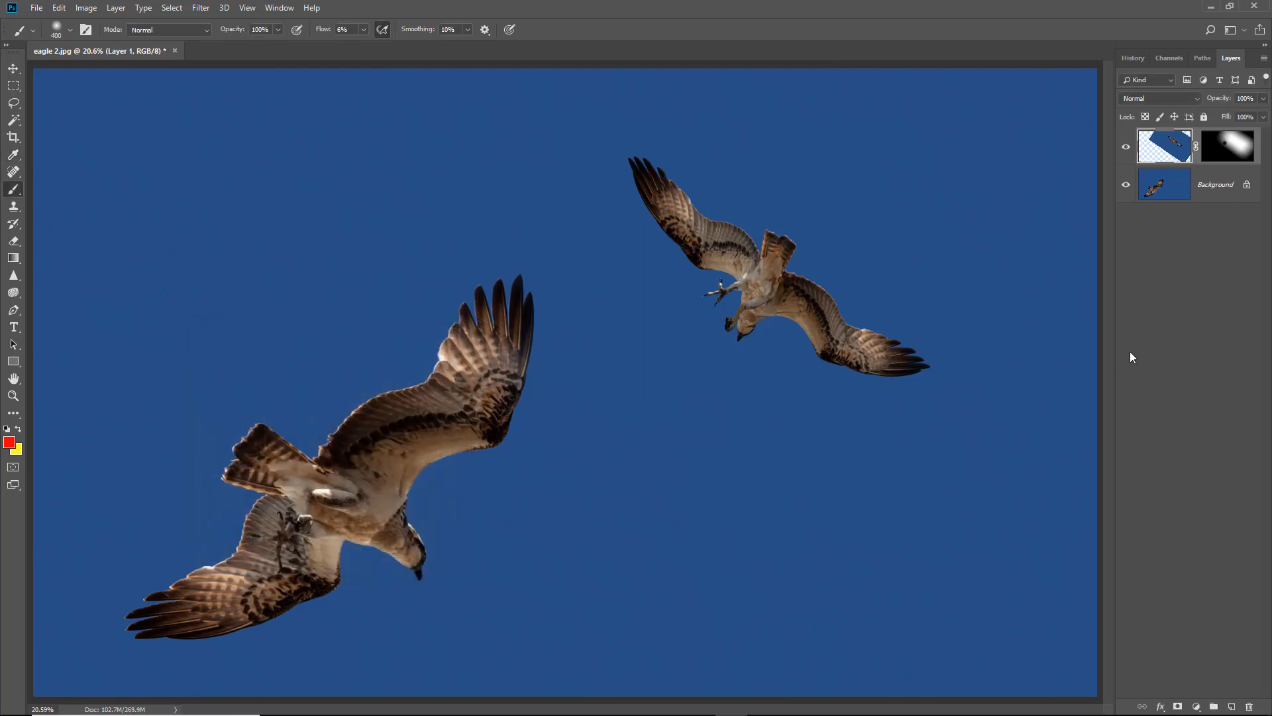
- Toggle Layer 1's visibility several times to compare the adjusted sky with the Background, leaving the layer shown
left_click(1124, 147)
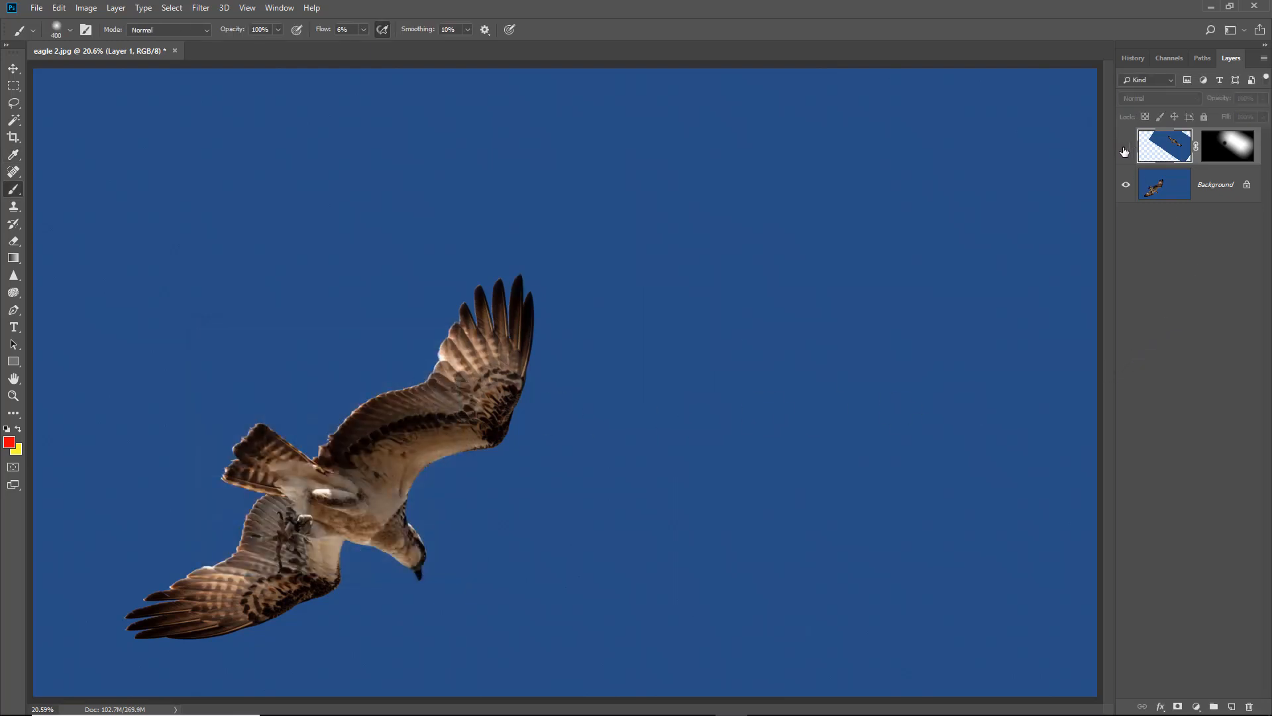
left_click(1124, 147)
left_click(1124, 148)
left_click(1124, 150)
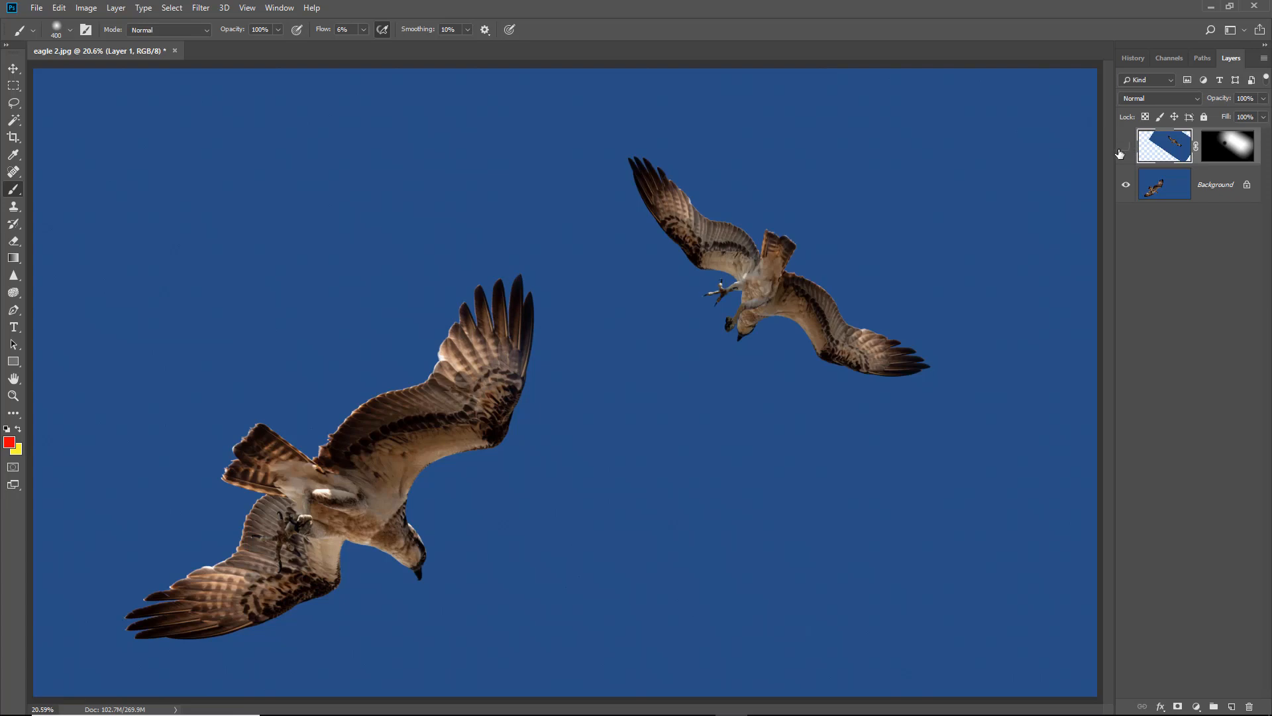
left_click(1123, 152)
left_click(1124, 150)
- Flatten the image, then step the history back to the Levels state to restore the separate layers
left_click(1264, 61)
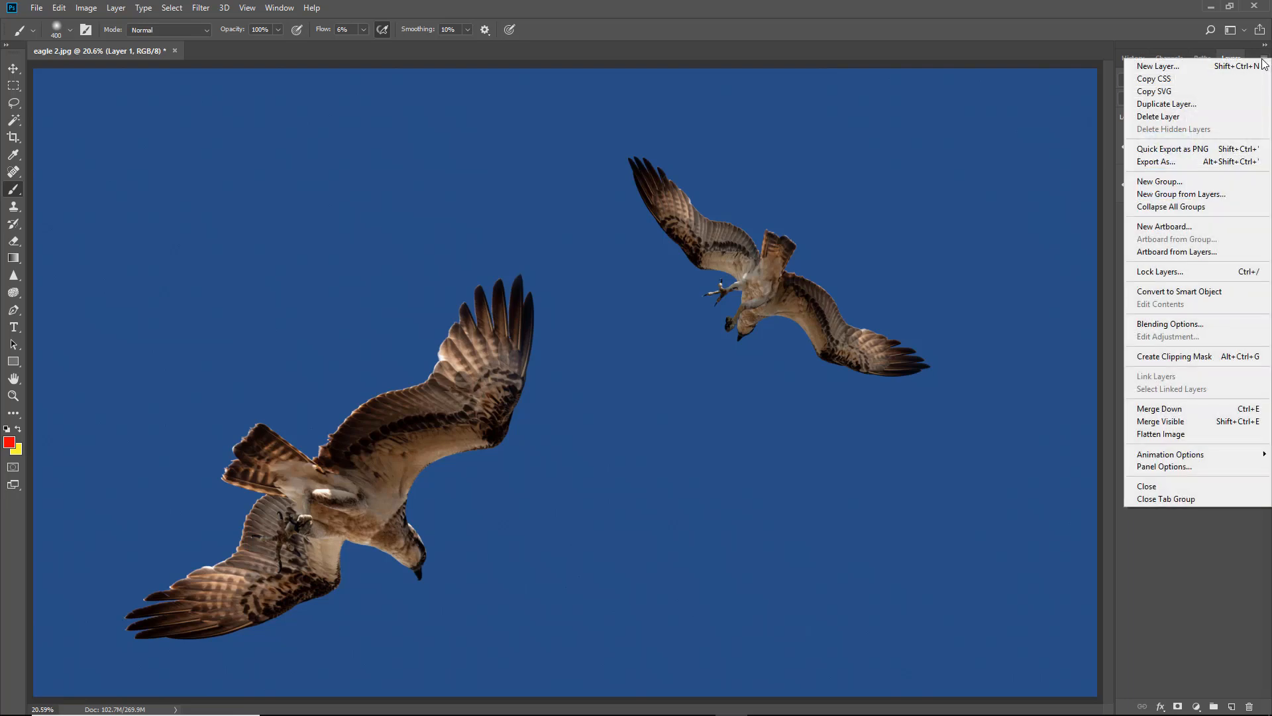
left_click(1170, 433)
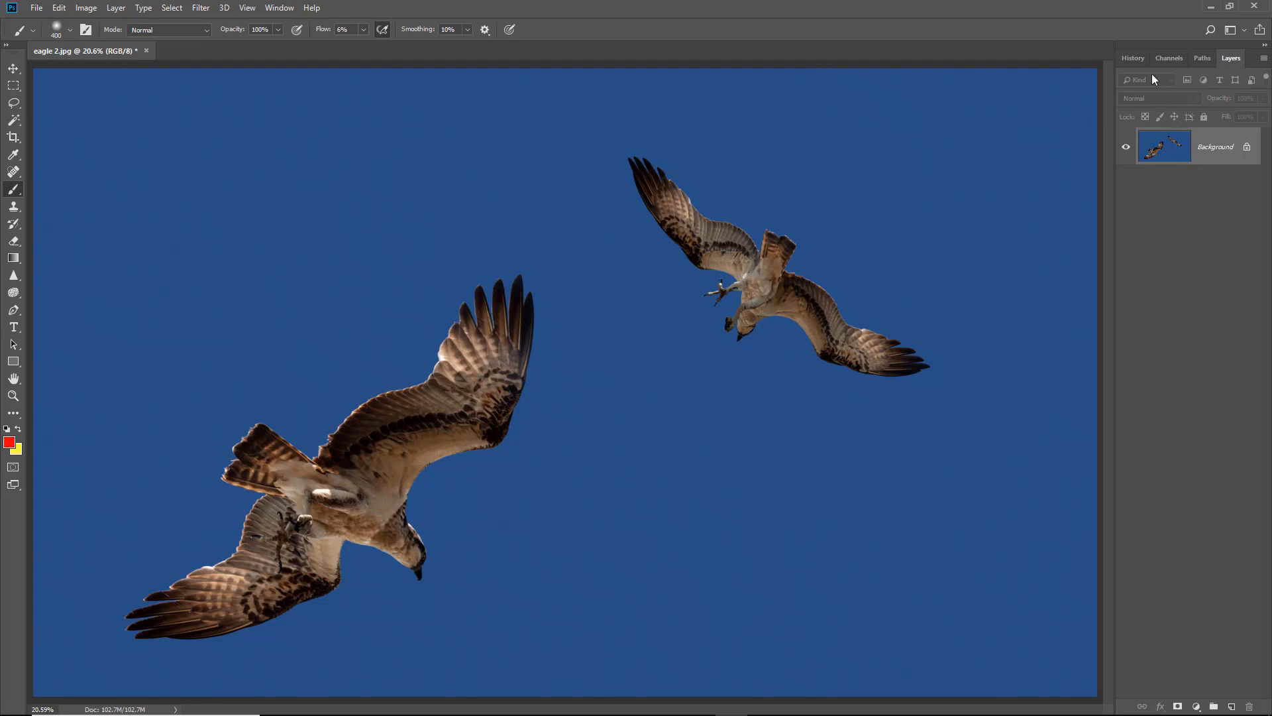
left_click(1131, 58)
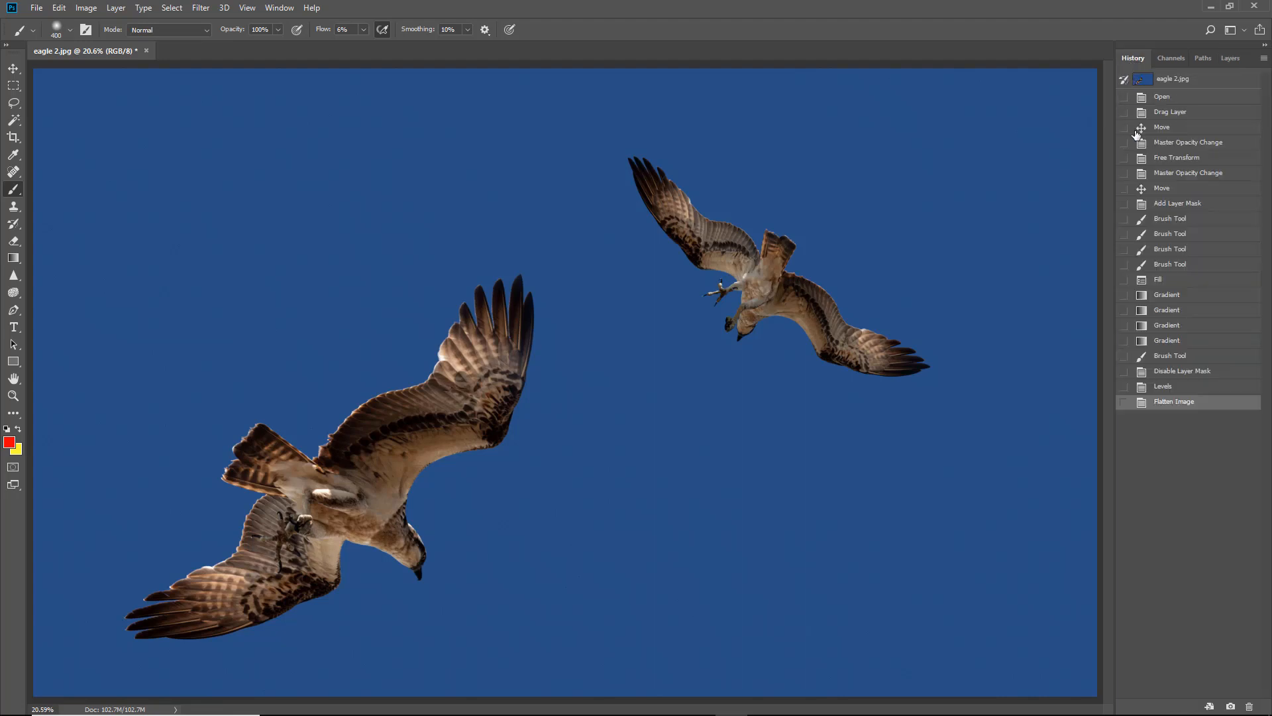
left_click(1163, 390)
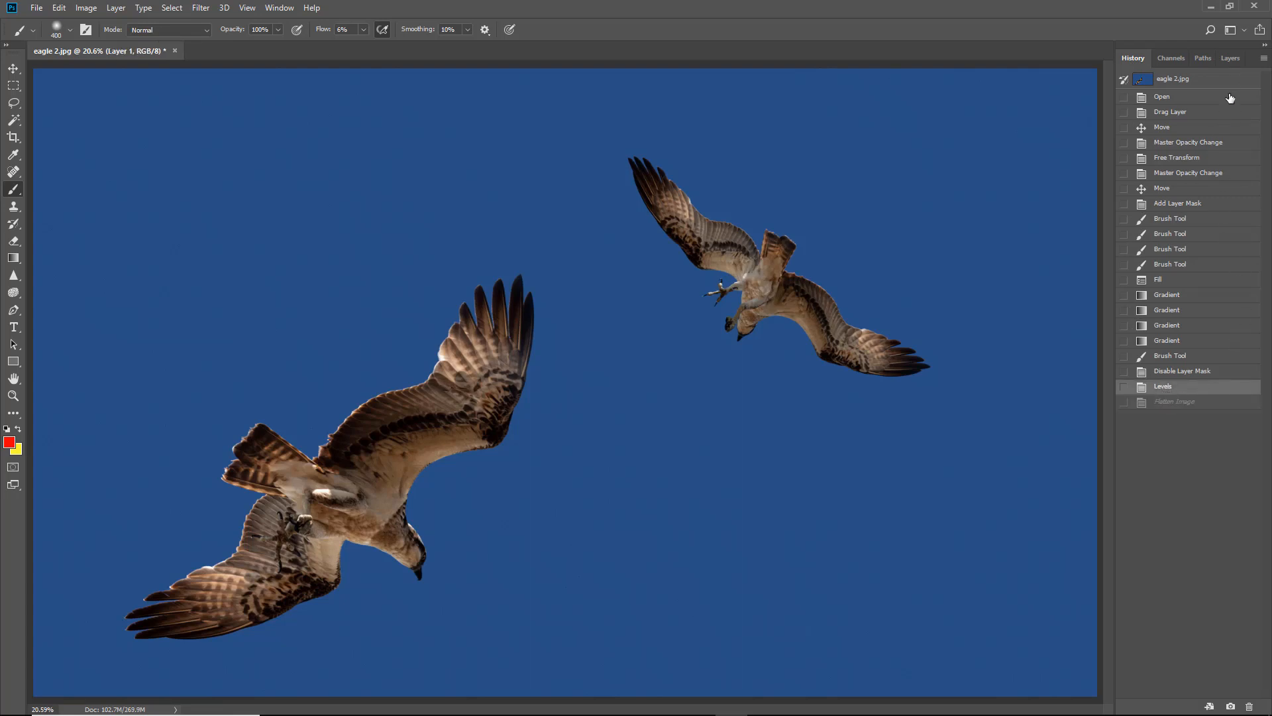
left_click(1230, 58)
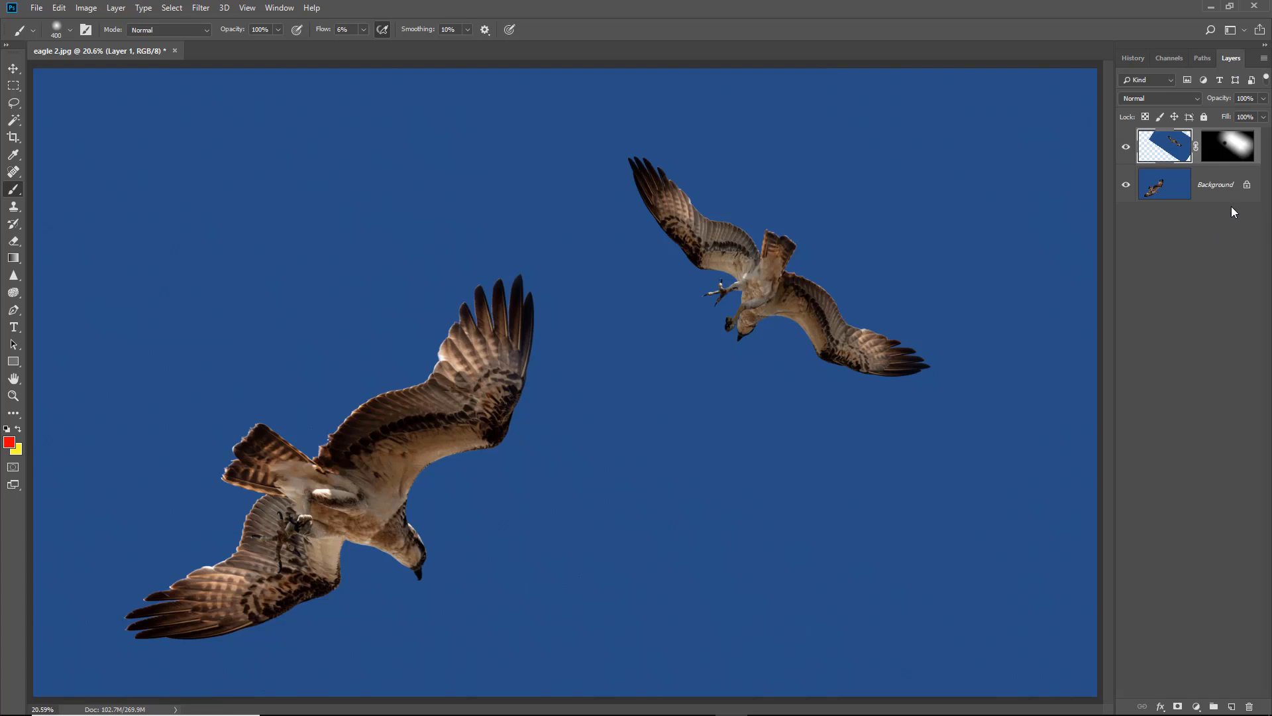
- Remove Layer 1's mask by applying it to the layer, then hide and reshow the Background to inspect the faded edges
left_click(1228, 147)
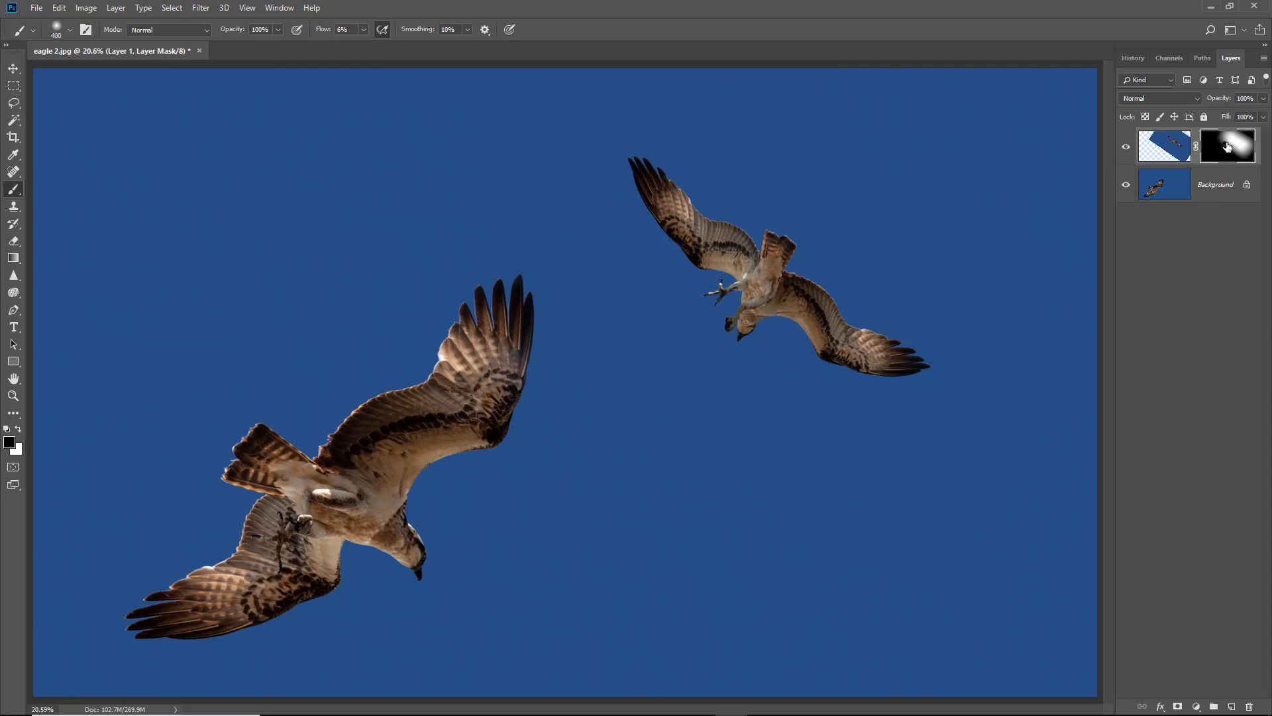
left_click_drag(1228, 147, 1248, 705)
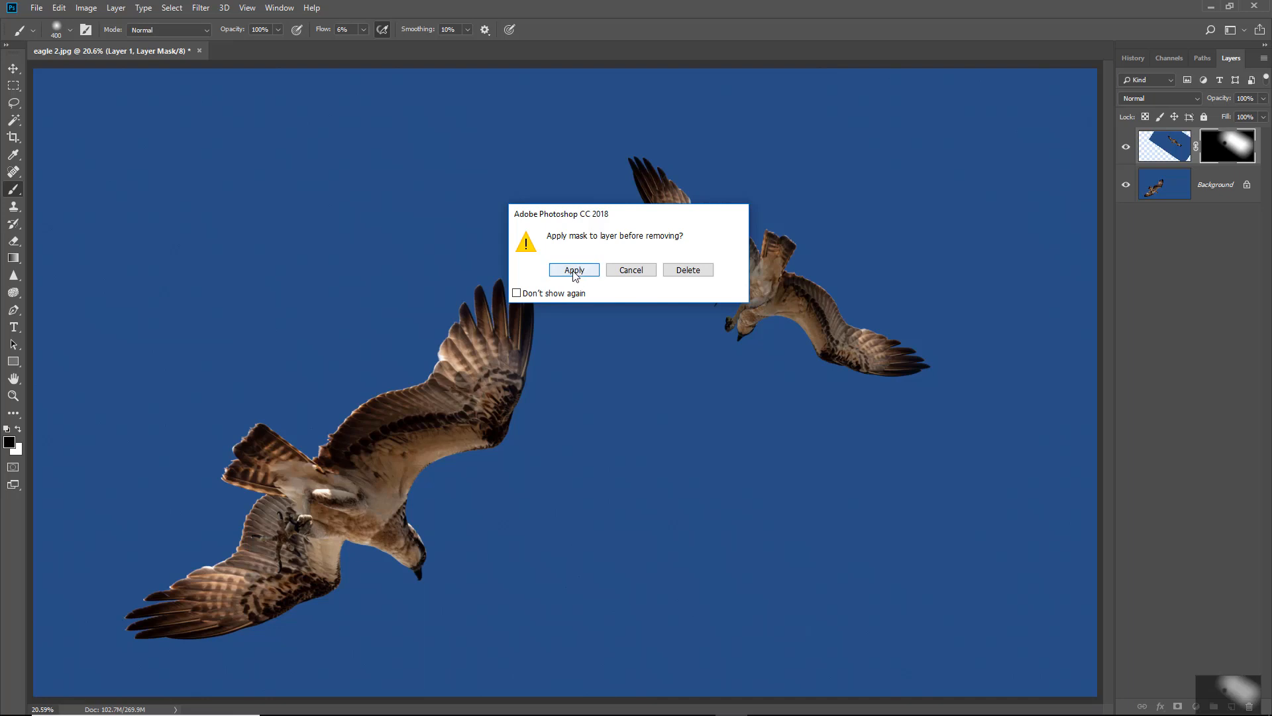
left_click(574, 273)
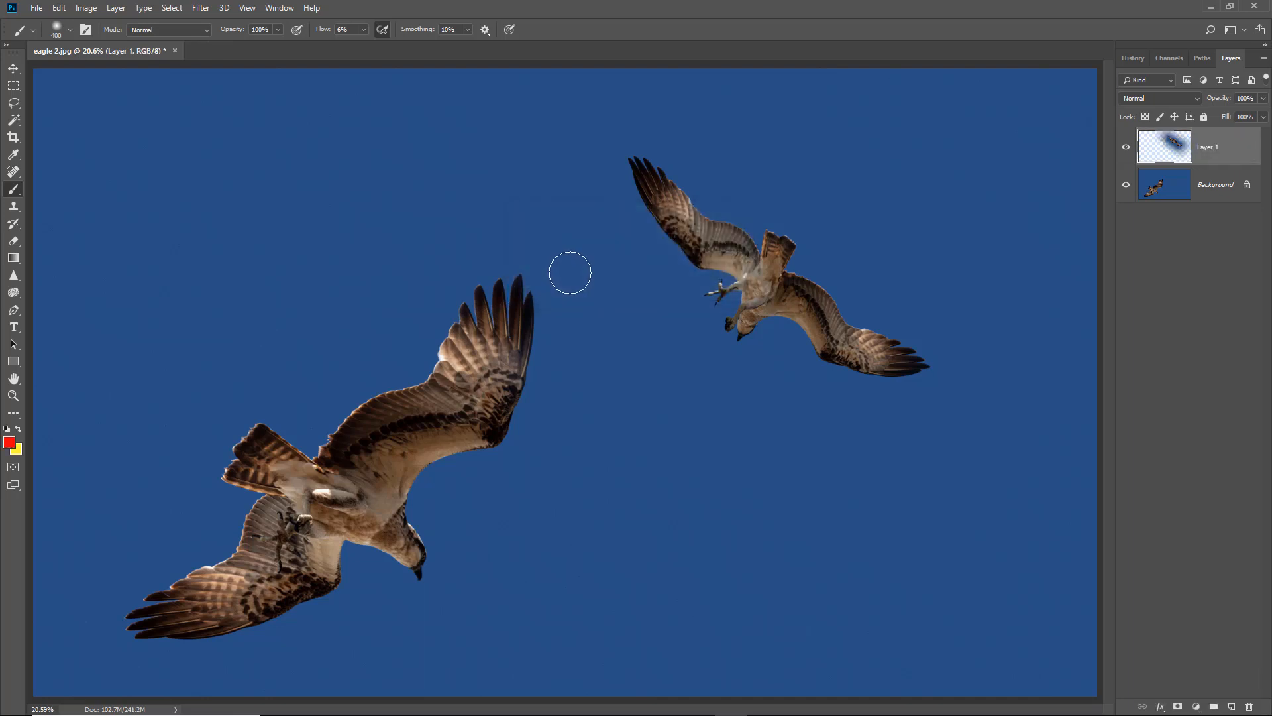
left_click(1125, 185)
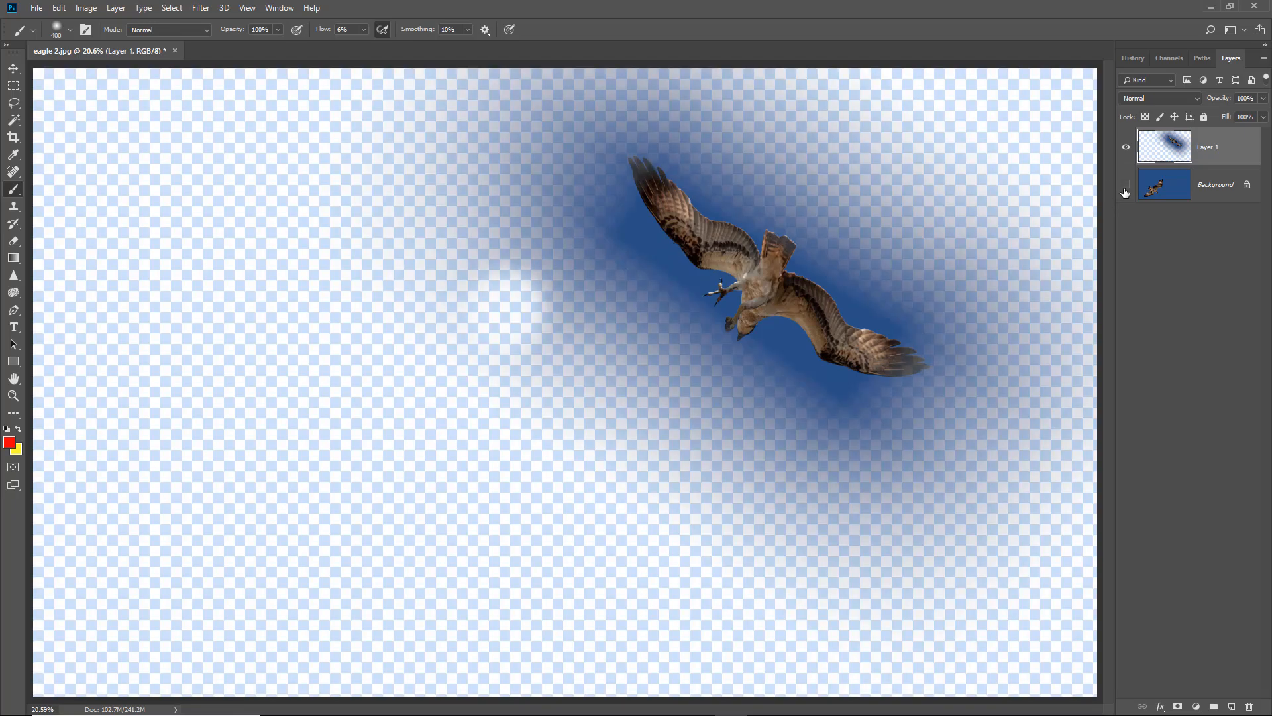
left_click(1126, 185)
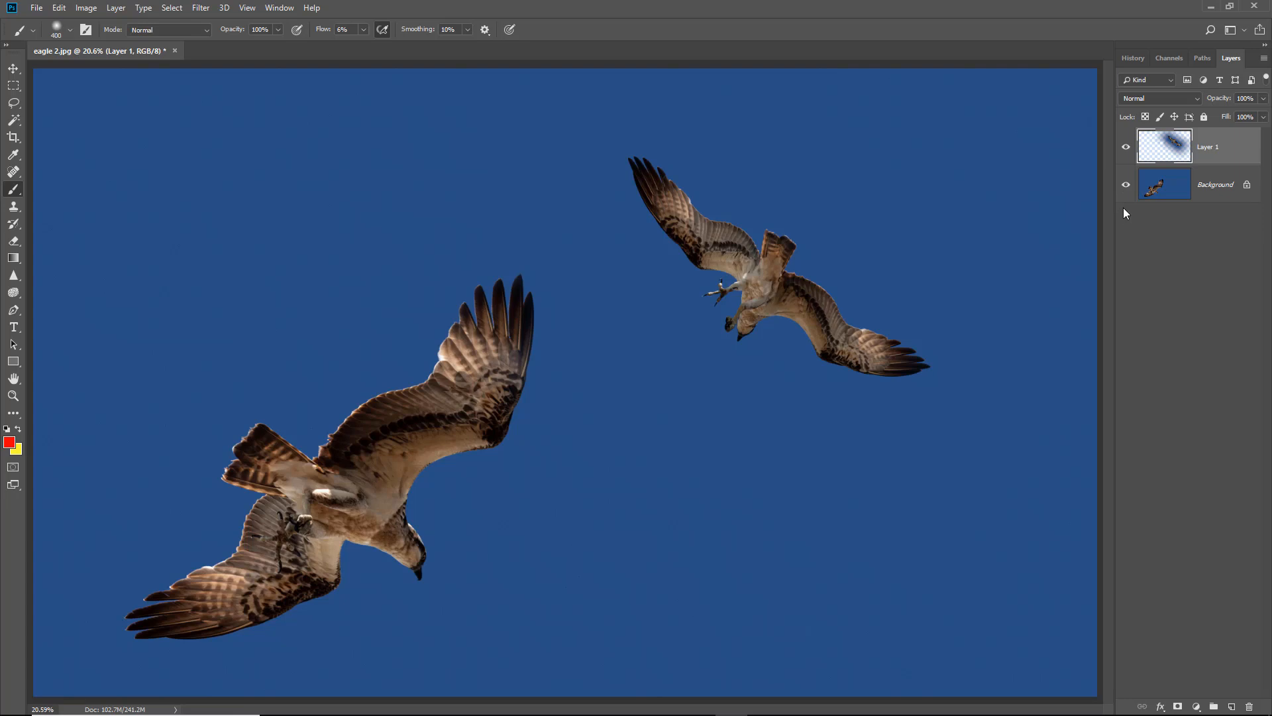
- Step the history back to the Levels state to undo applying Layer 1's mask
left_click(1133, 57)
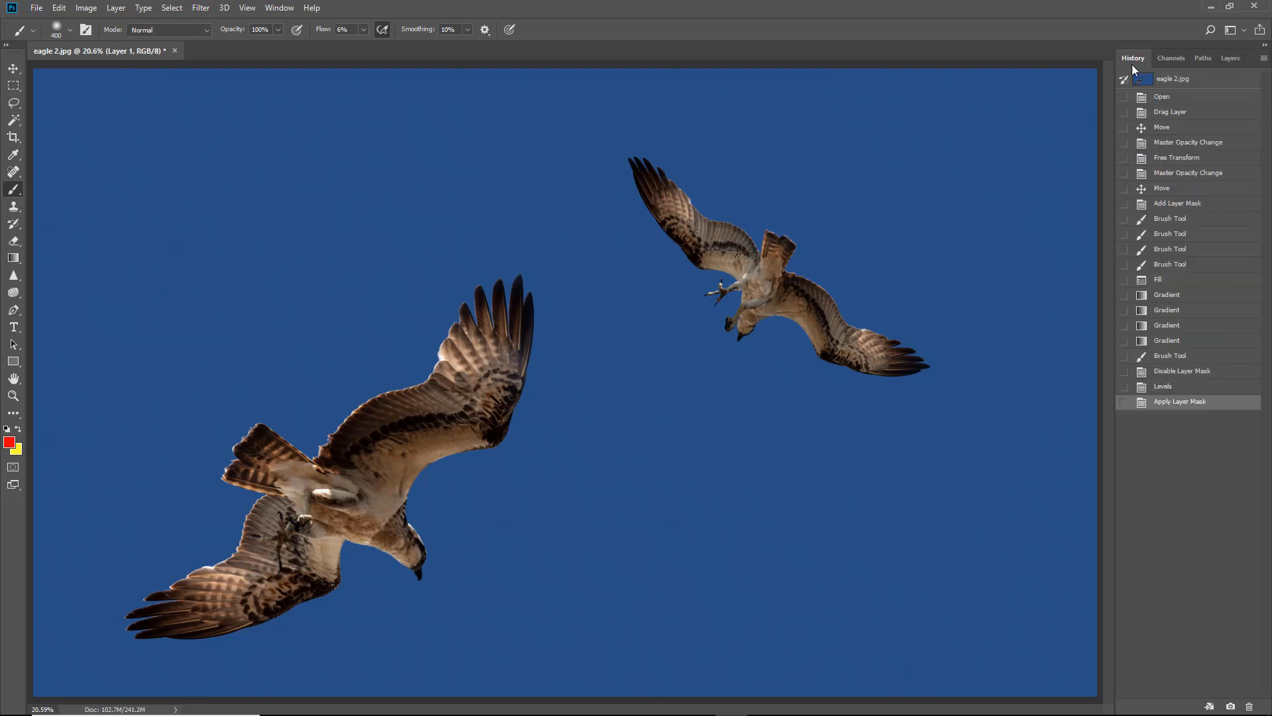
left_click(1164, 389)
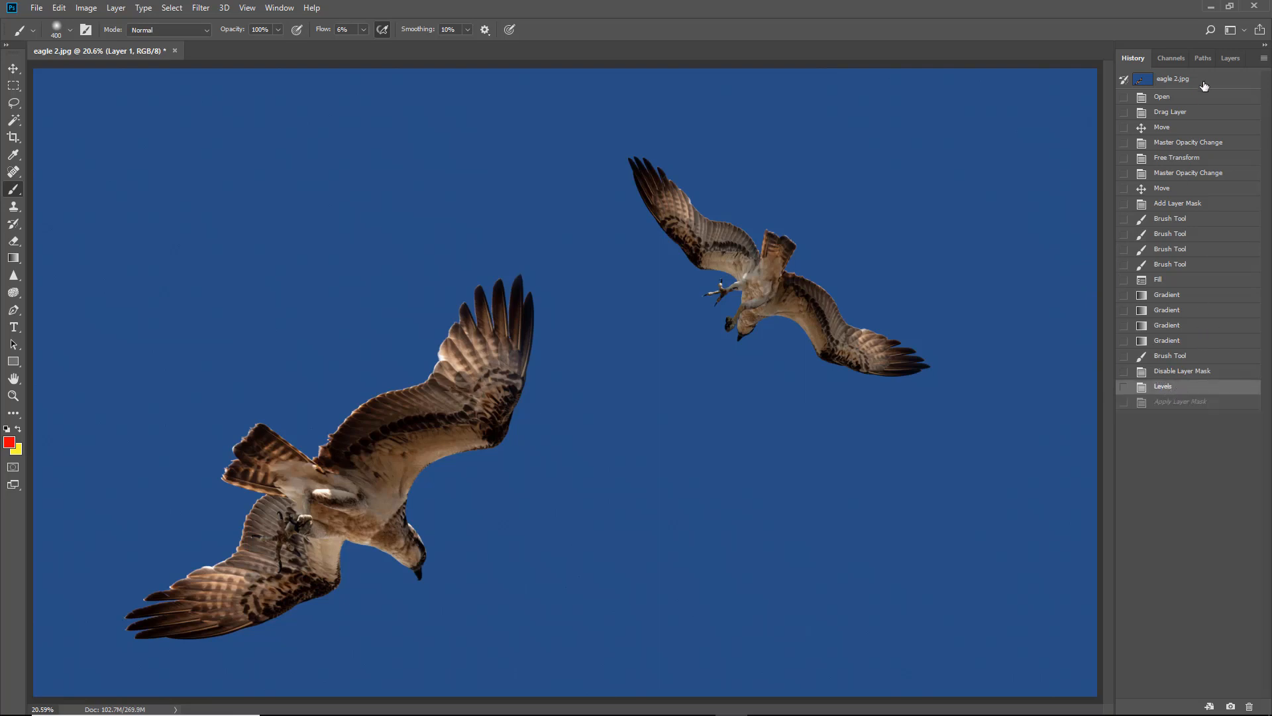
left_click(1231, 57)
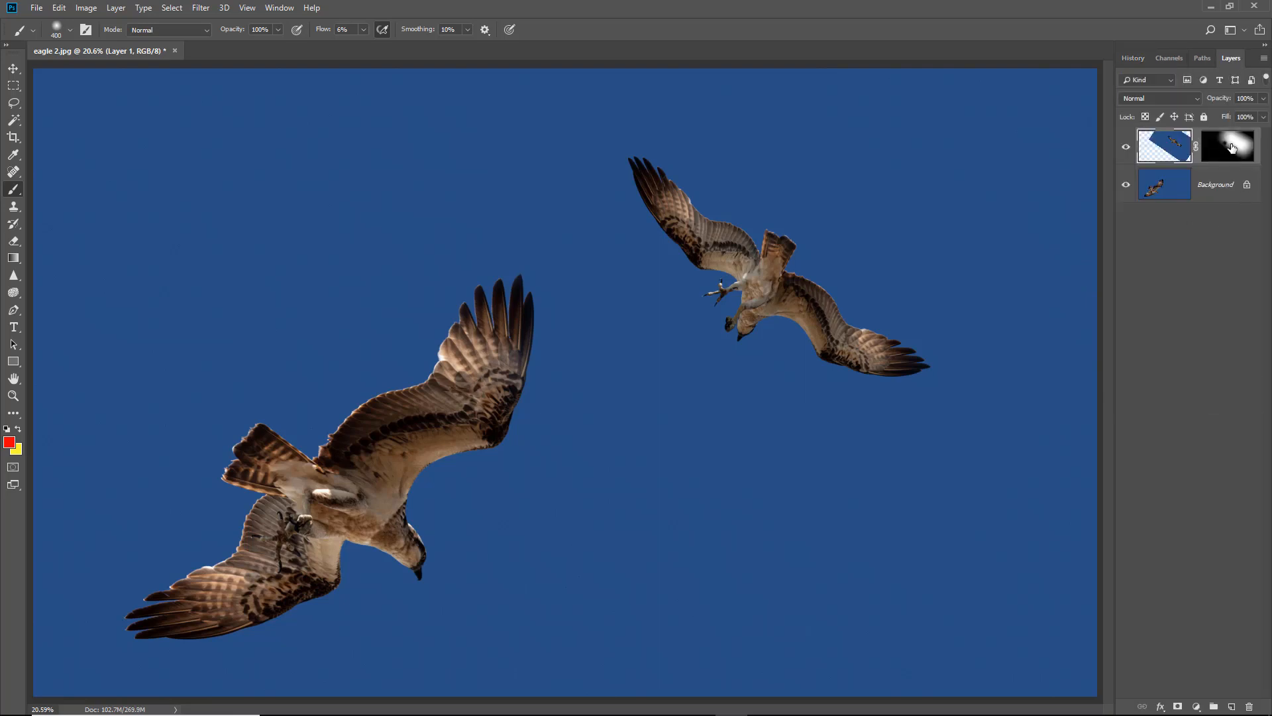
- Delete Layer 1's mask without applying it, and compare the image with Layer 1 hidden and shown
left_click_drag(1233, 150, 1251, 706)
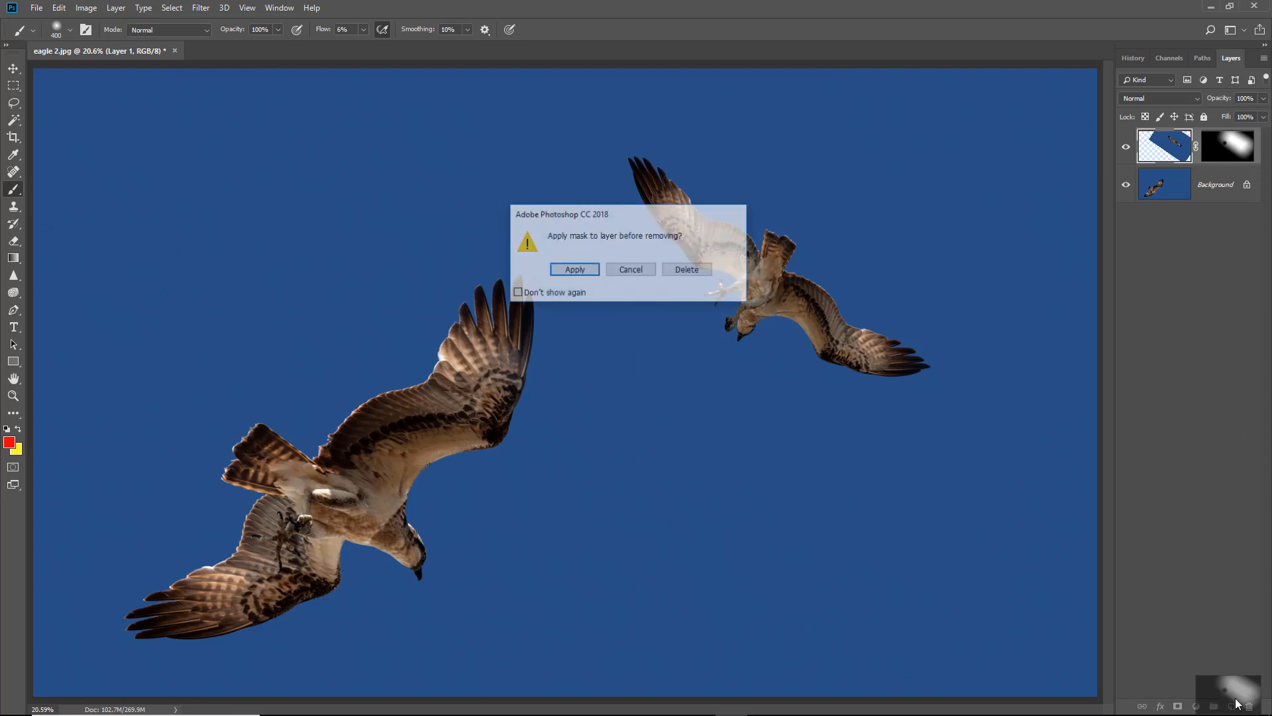
left_click(686, 271)
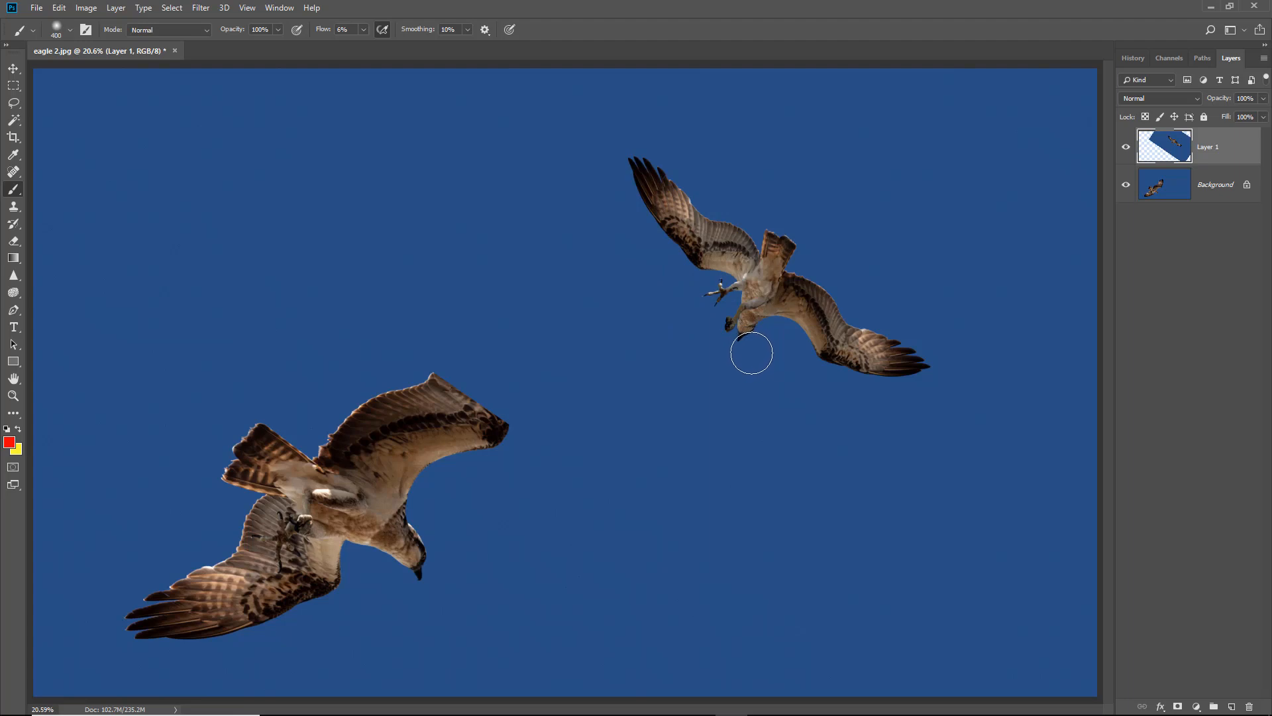
left_click(1124, 150)
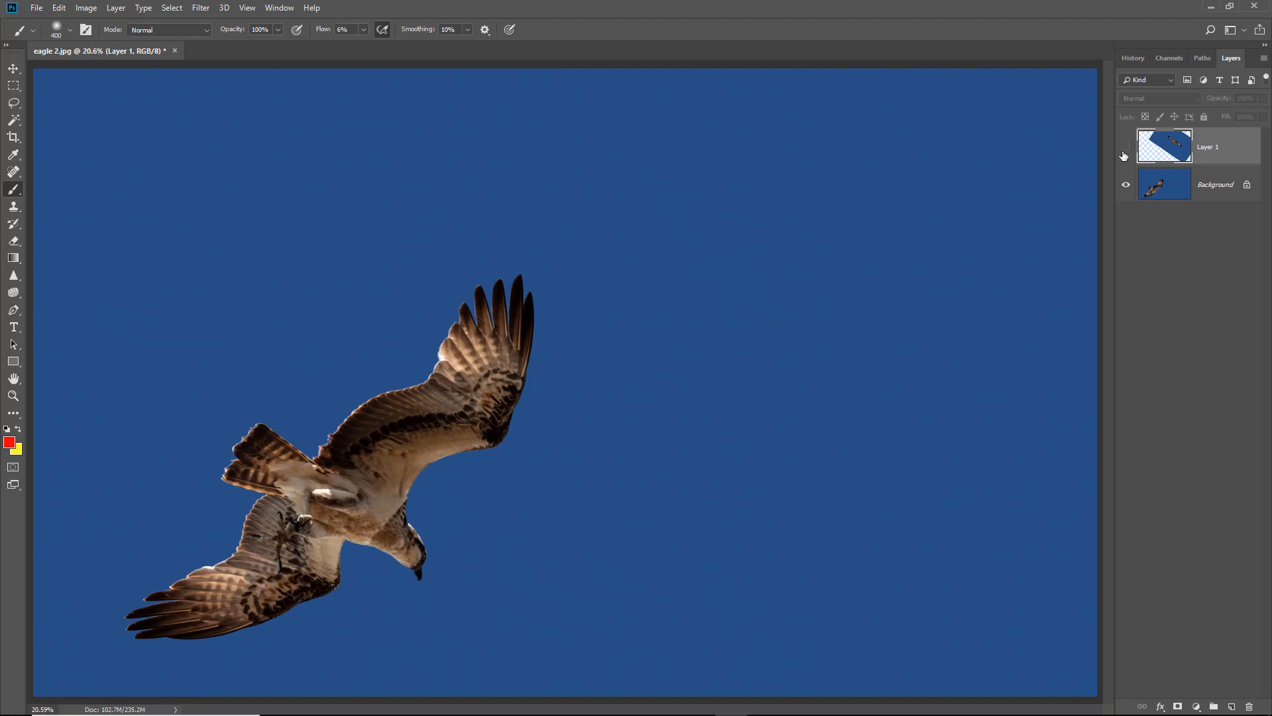
left_click(1125, 148)
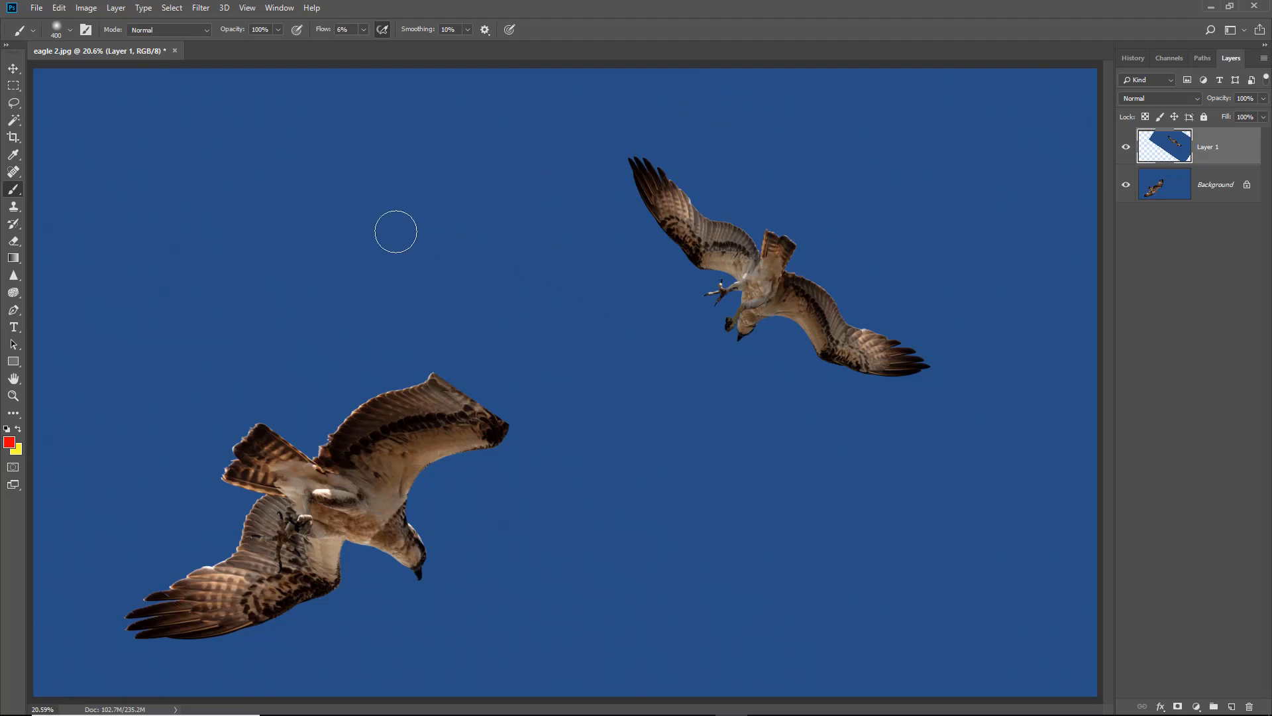
- Hide the Background and select the blue sky around Layer 1's eagle with the Magic Wand at tolerance 32
left_click(16, 124)
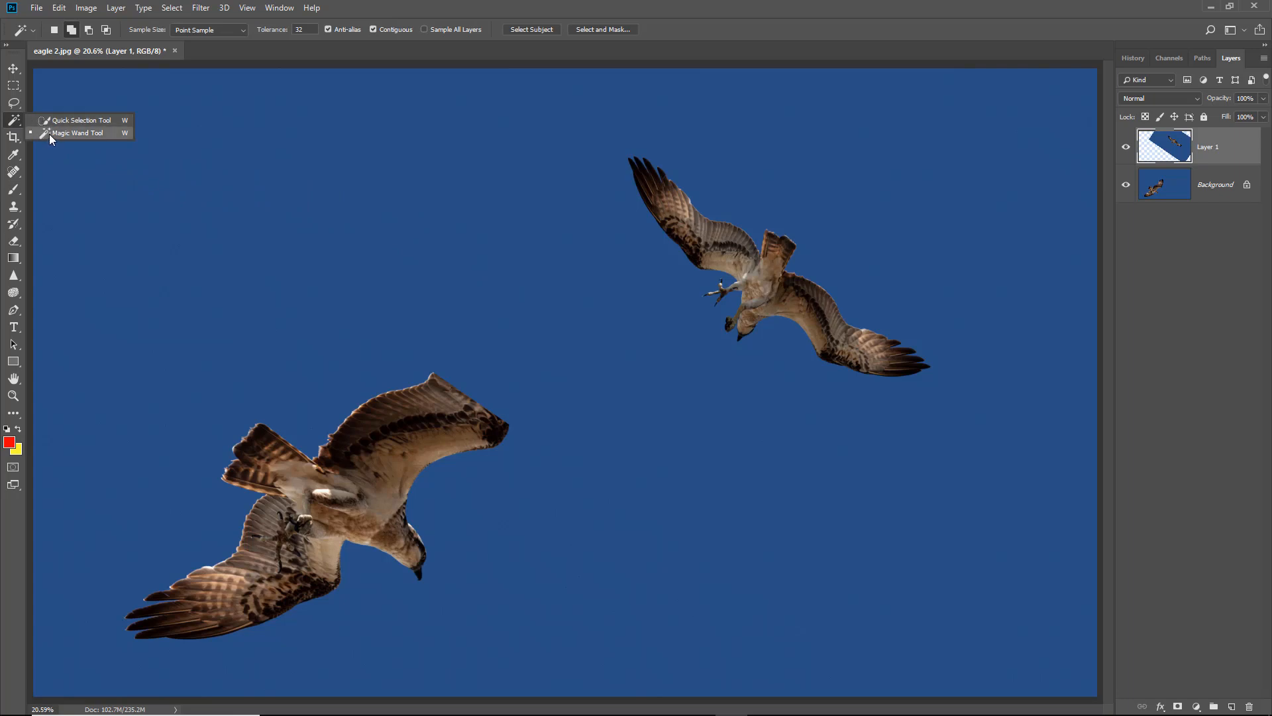
left_click(50, 134)
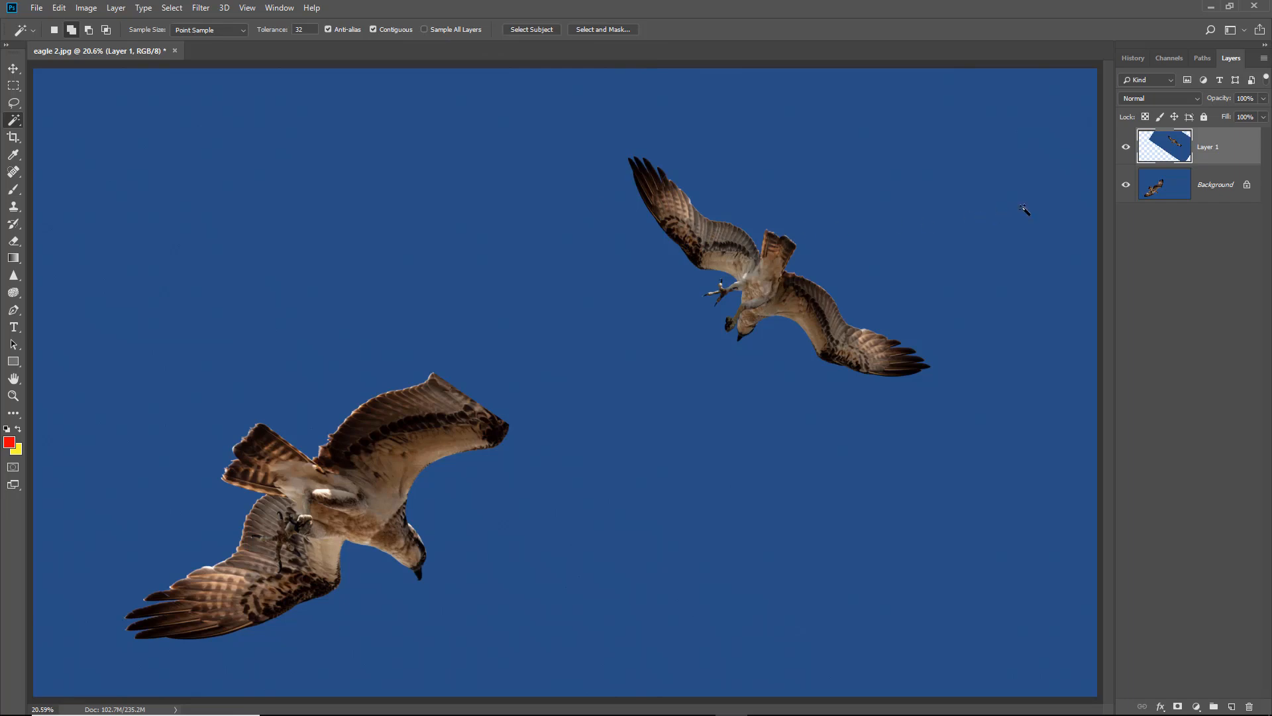
left_click(1126, 184)
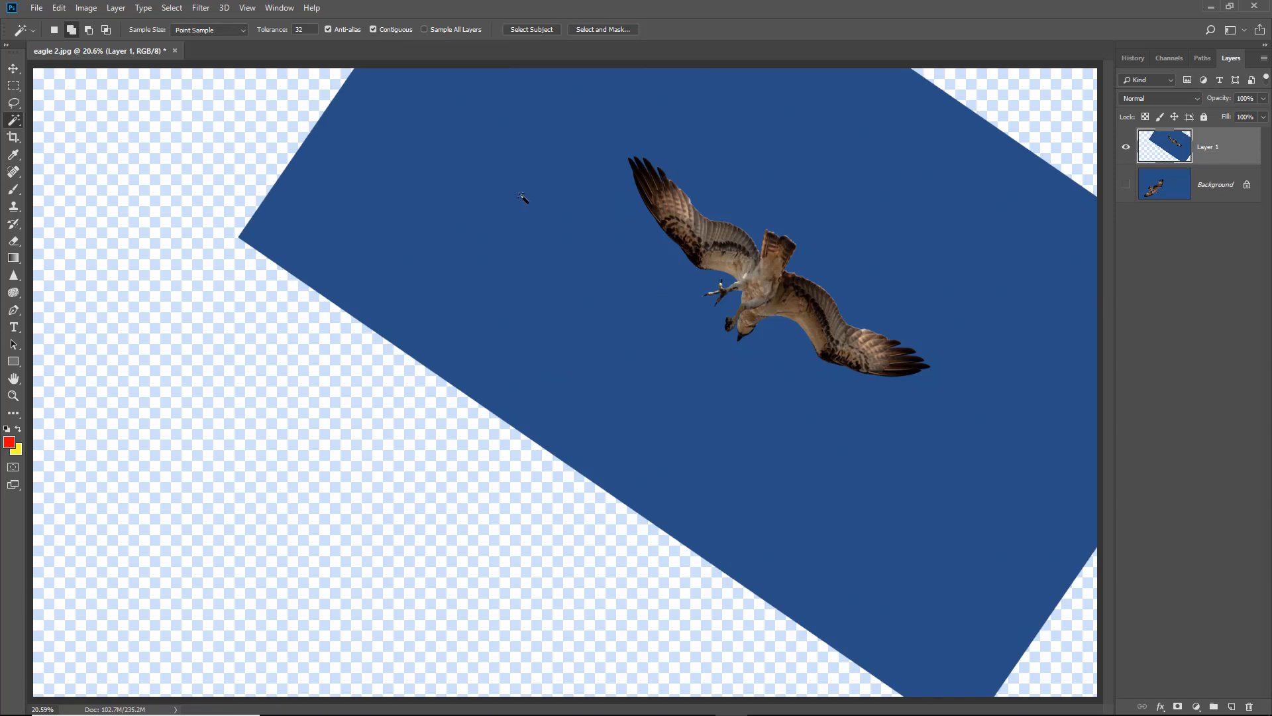
left_click(685, 391)
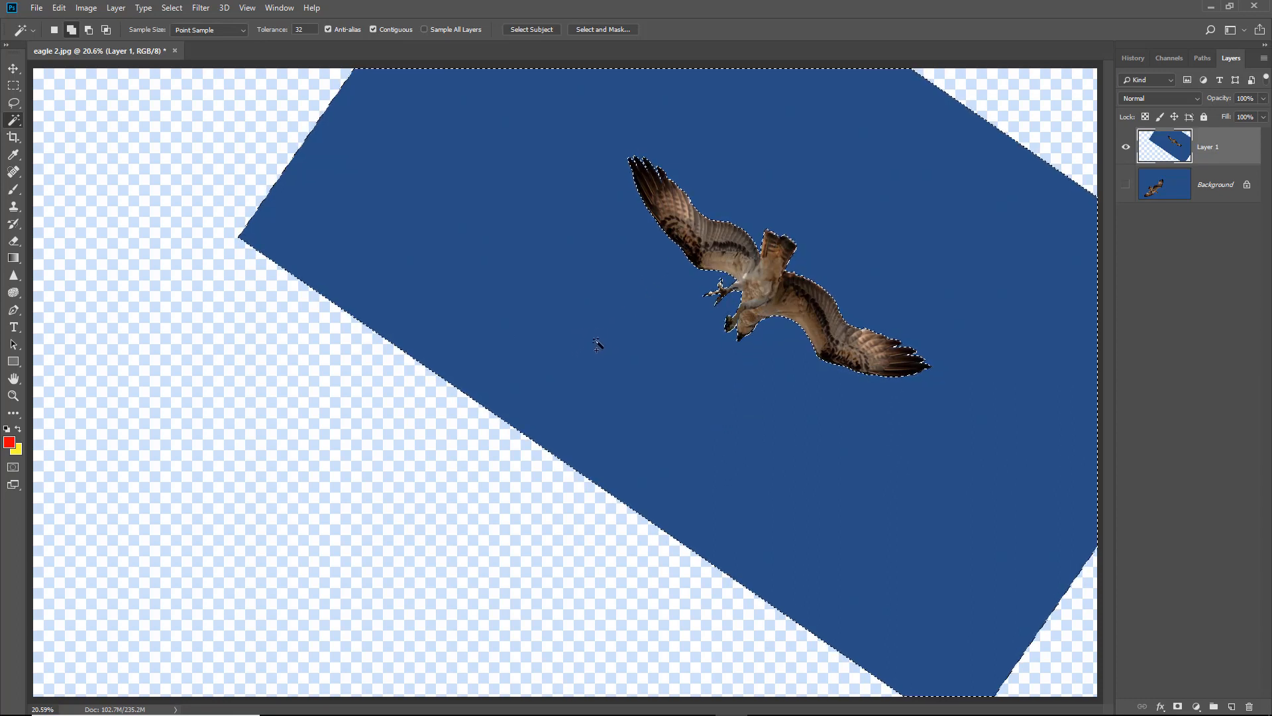
- Feather the sky selection by 0.5 px in Select and Mask
left_click(599, 29)
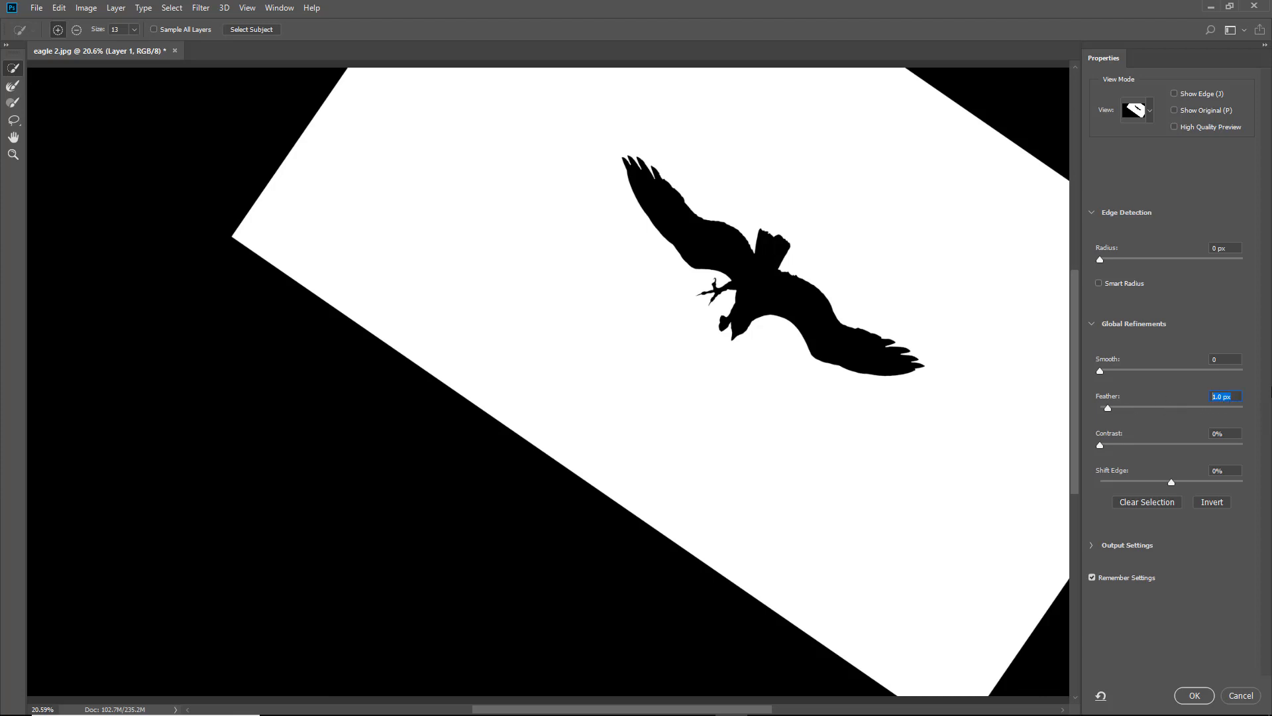
type("0.5")
left_click(1195, 696)
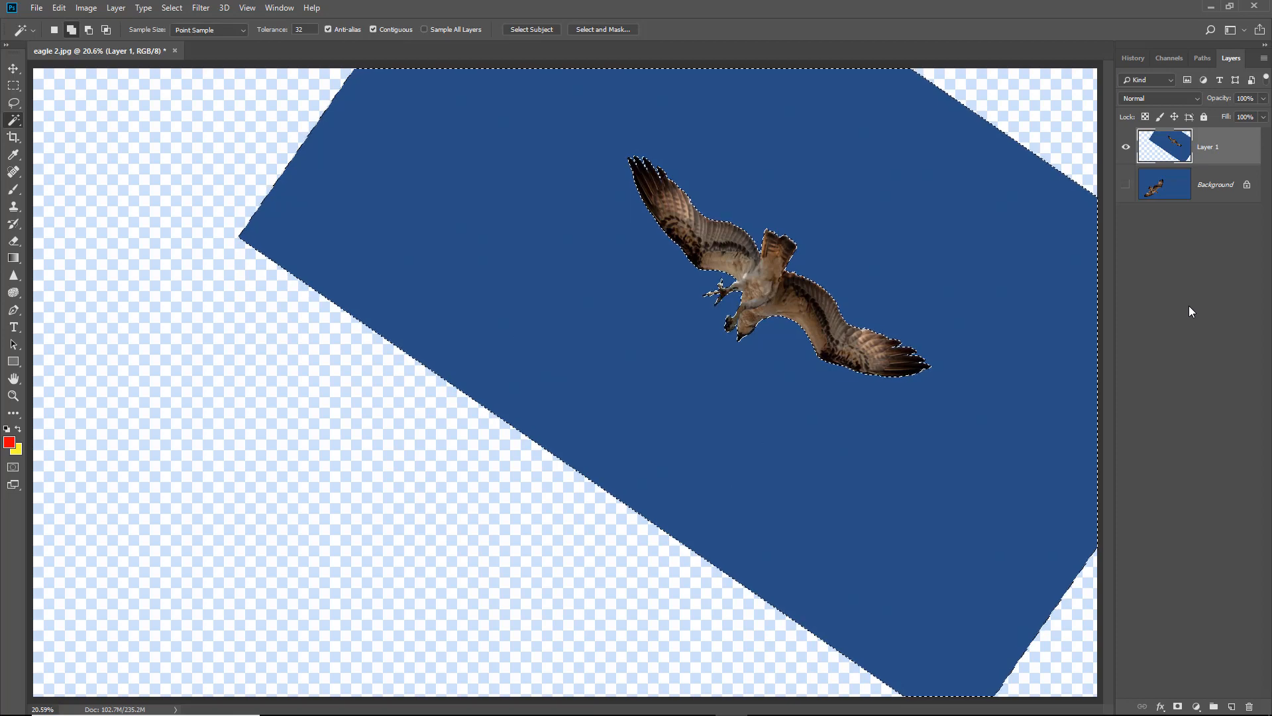
- Delete the selected sky from Layer 1, deselect, and show the Background again
key("Delete")
key("ctrl+d")
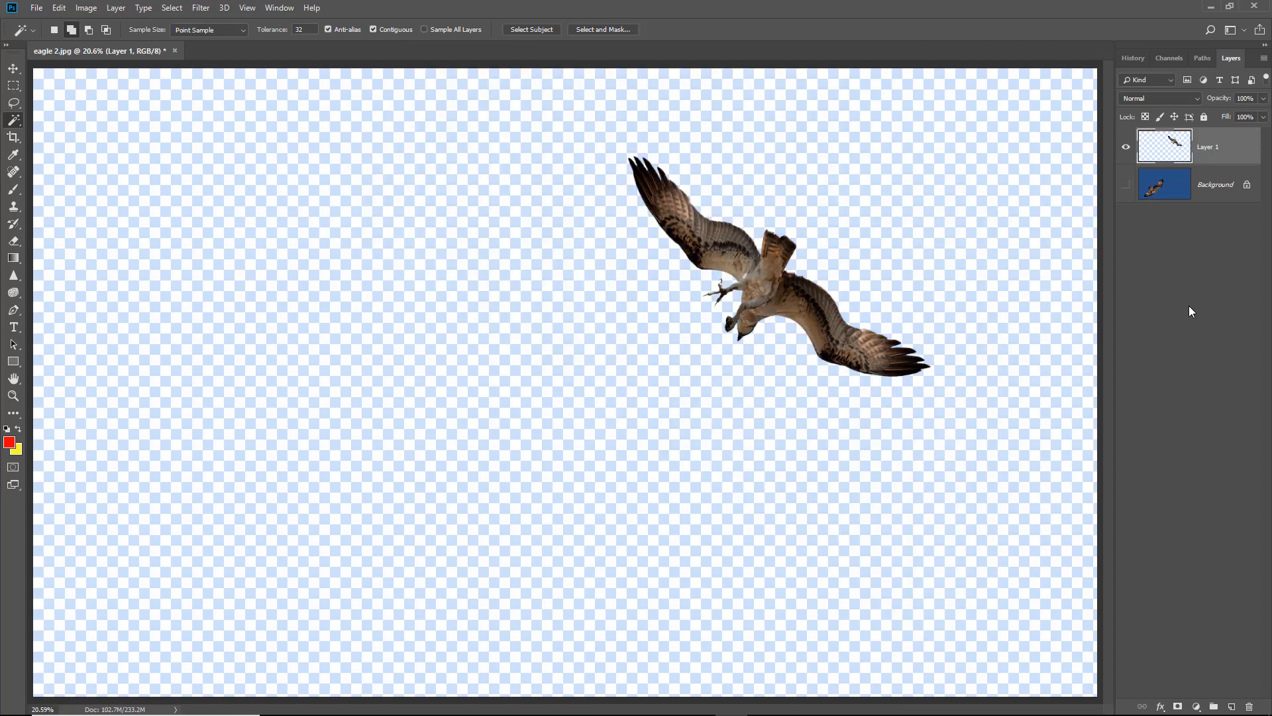
left_click(1125, 186)
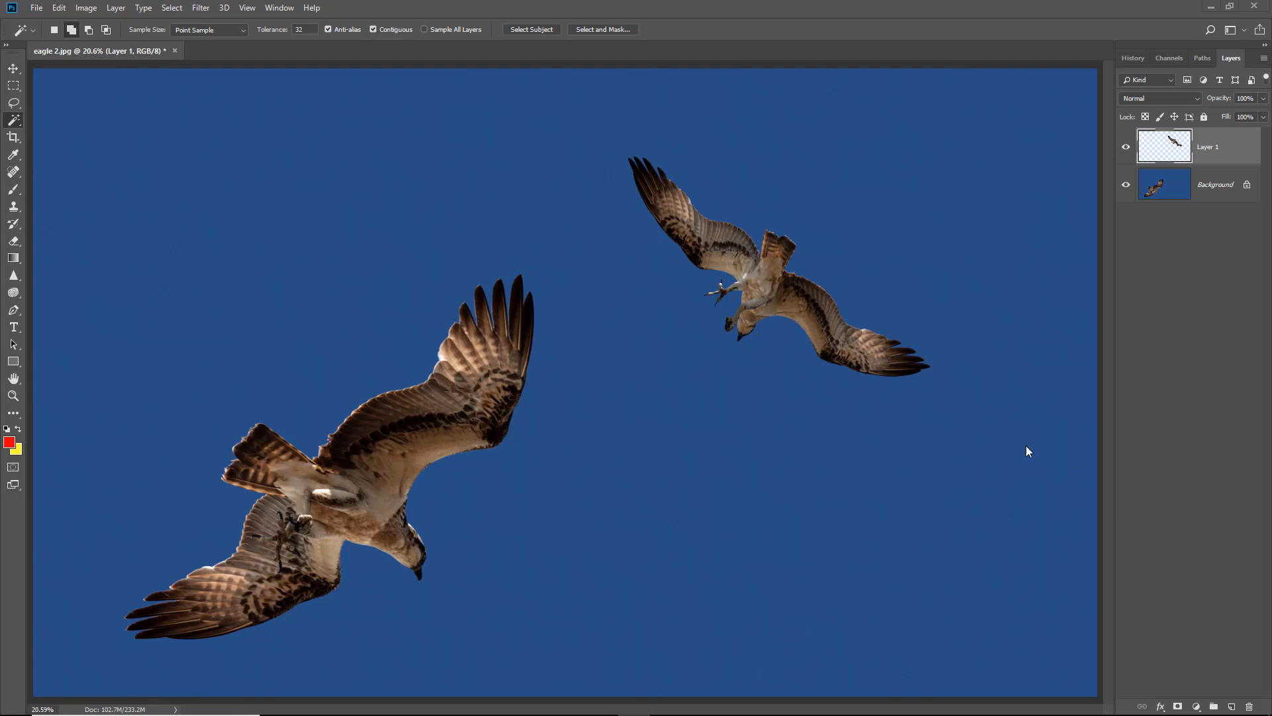
- Flatten the image so Layer 1's cut-out eagle merges into the Background
left_click_drag(407, 140, 697, 339)
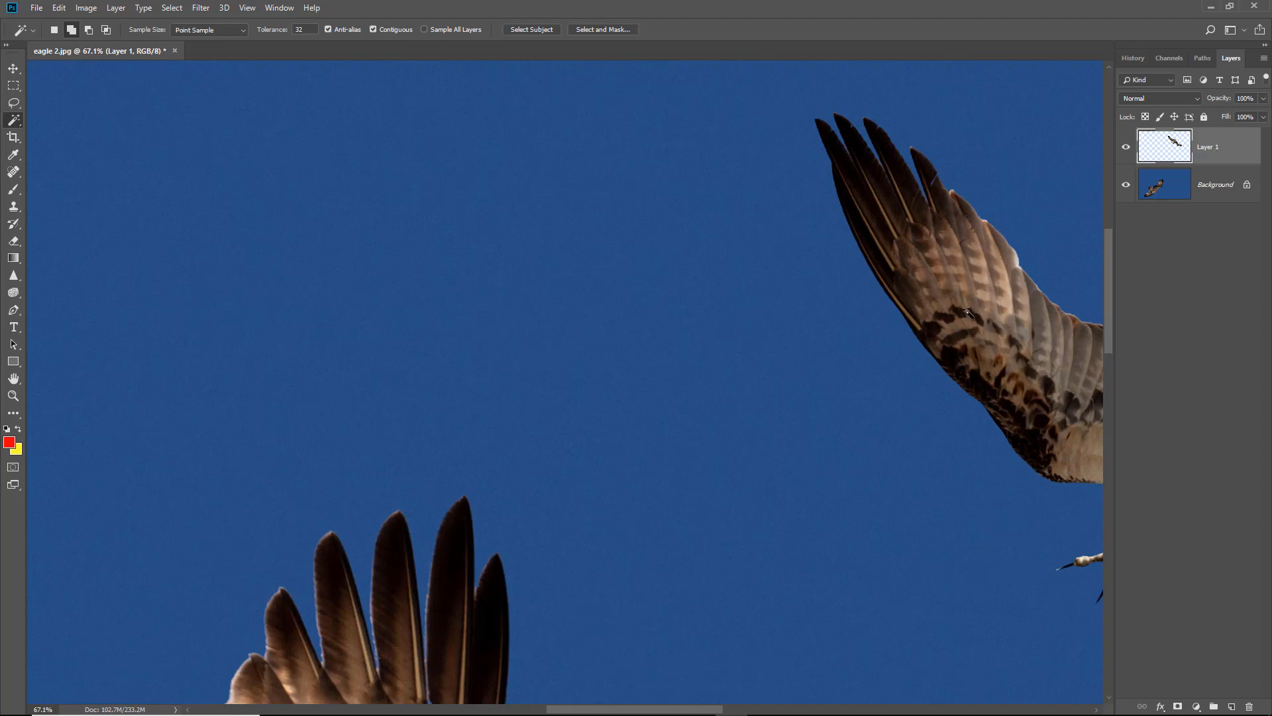
key("ctrl+0")
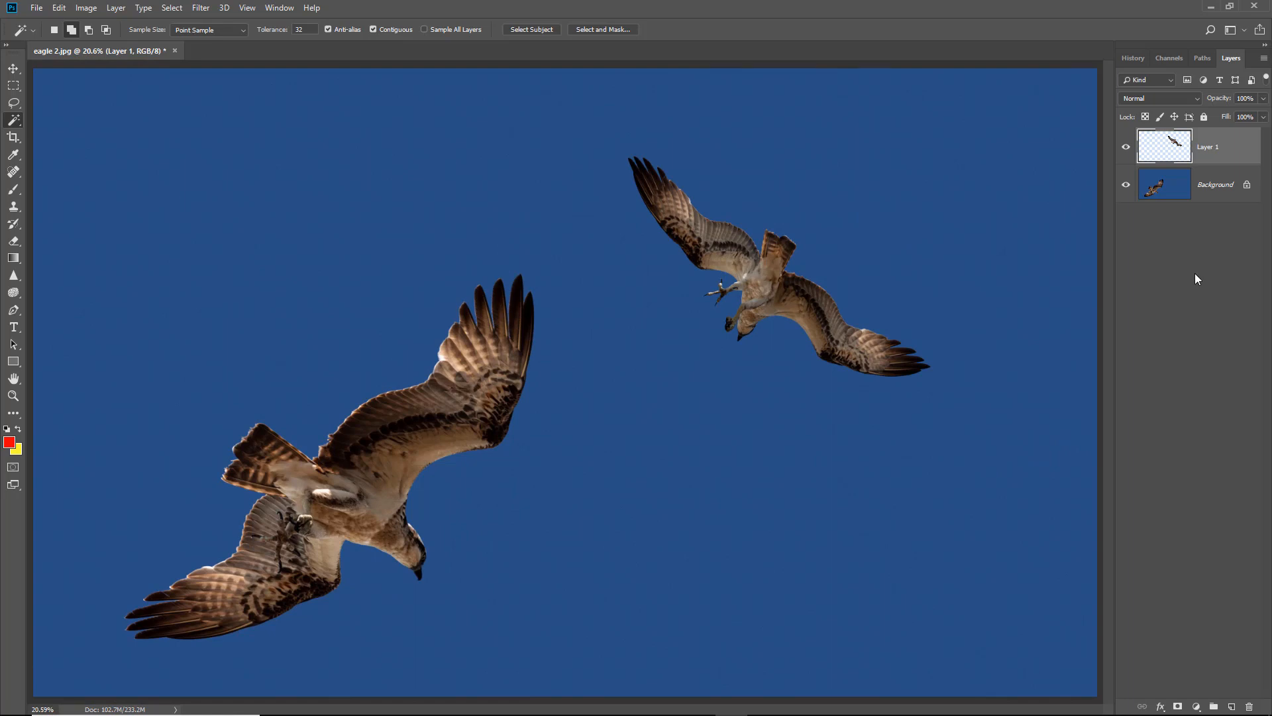
left_click(1264, 61)
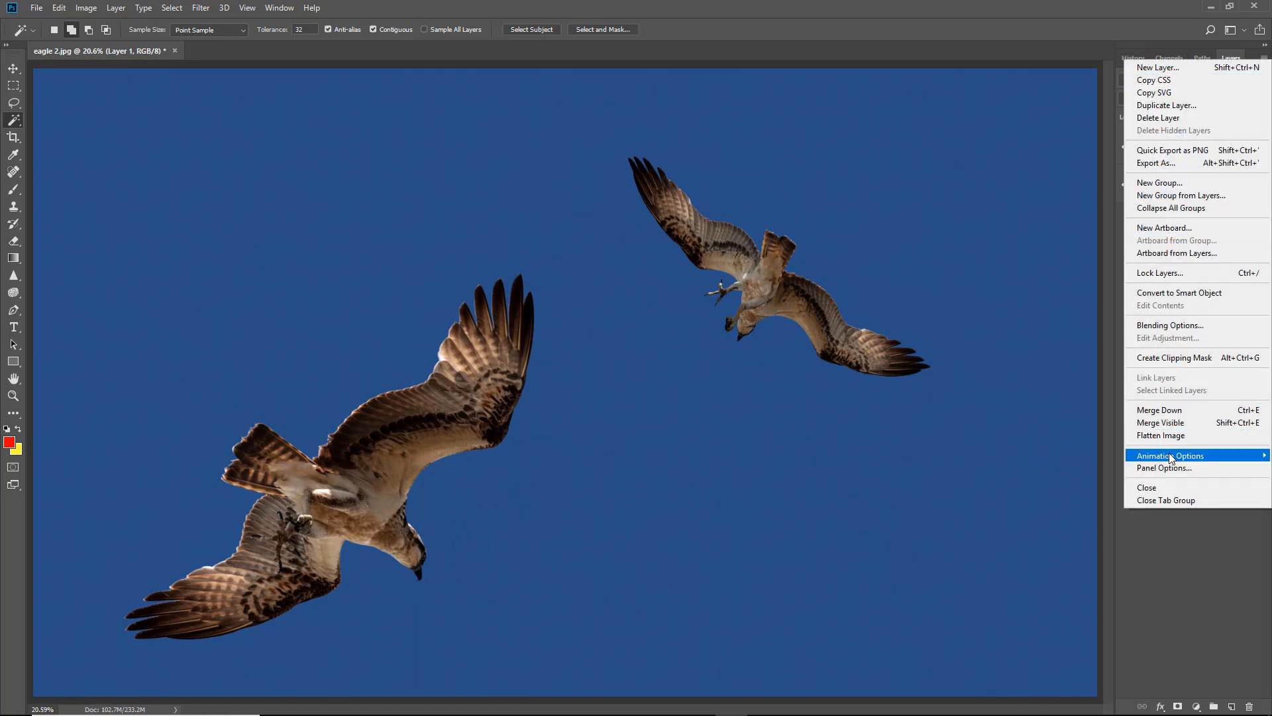
left_click(1168, 435)
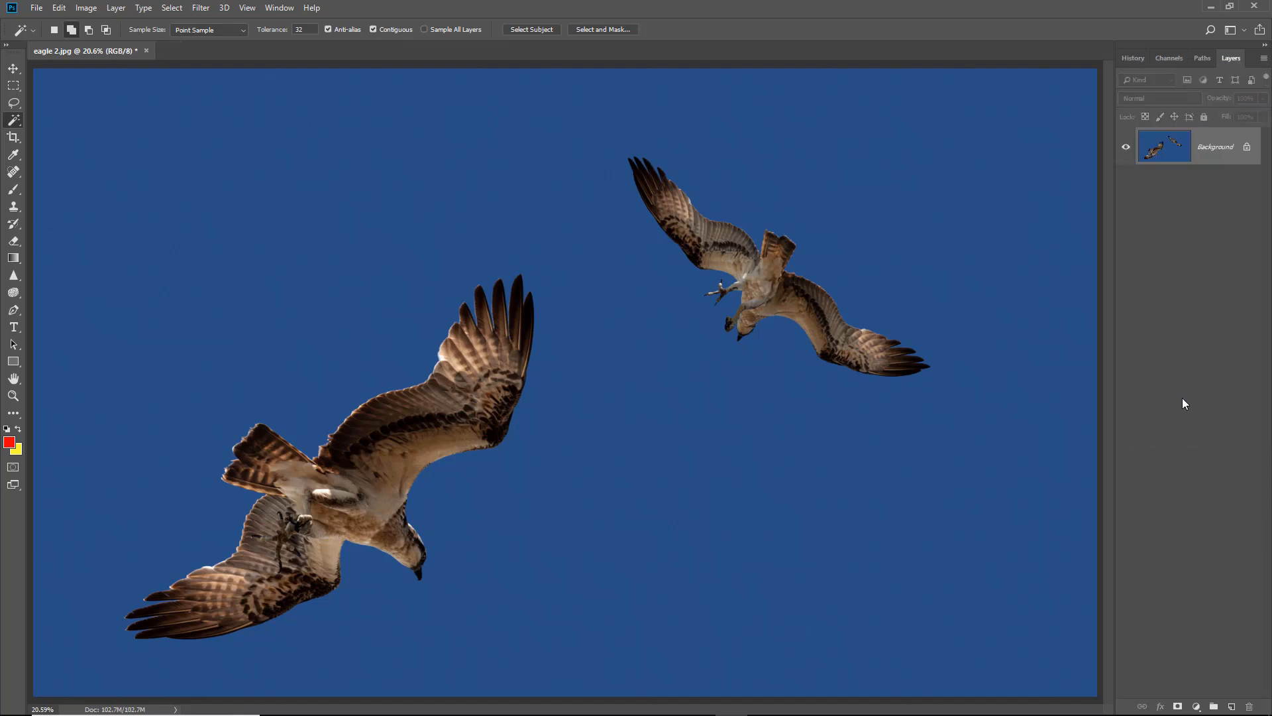